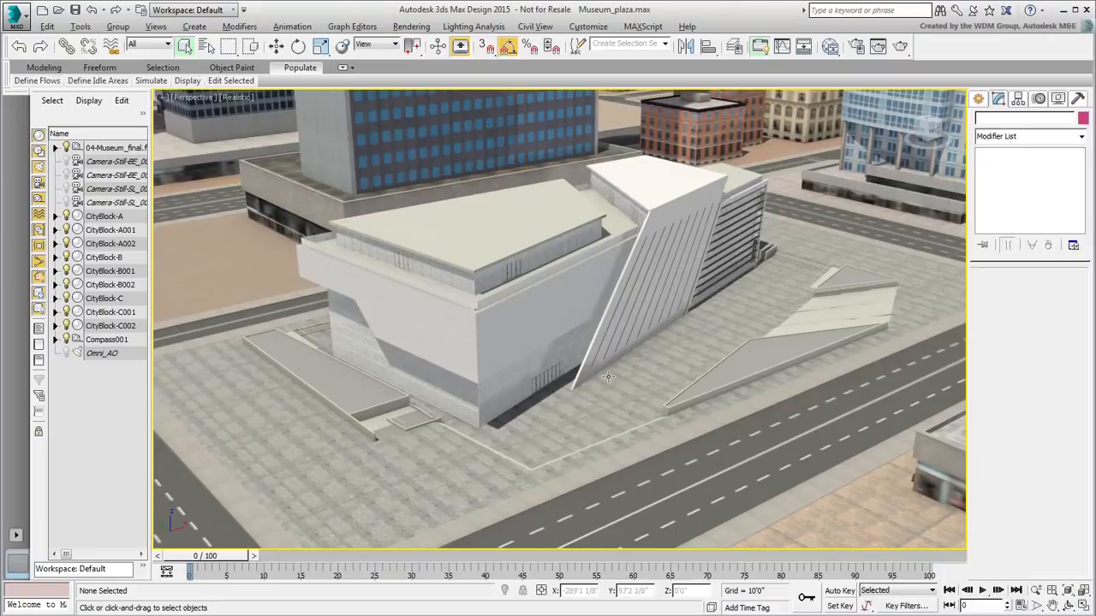
# Step: Pick the grass material from the planter beside the museum into the Slate Material Editor and show it shaded in the viewport
pyautogui.keyDown('alt'); pyautogui.moveTo(612, 380); pyautogui.dragTo(805, 416, button='middle'); pyautogui.keyUp('alt')
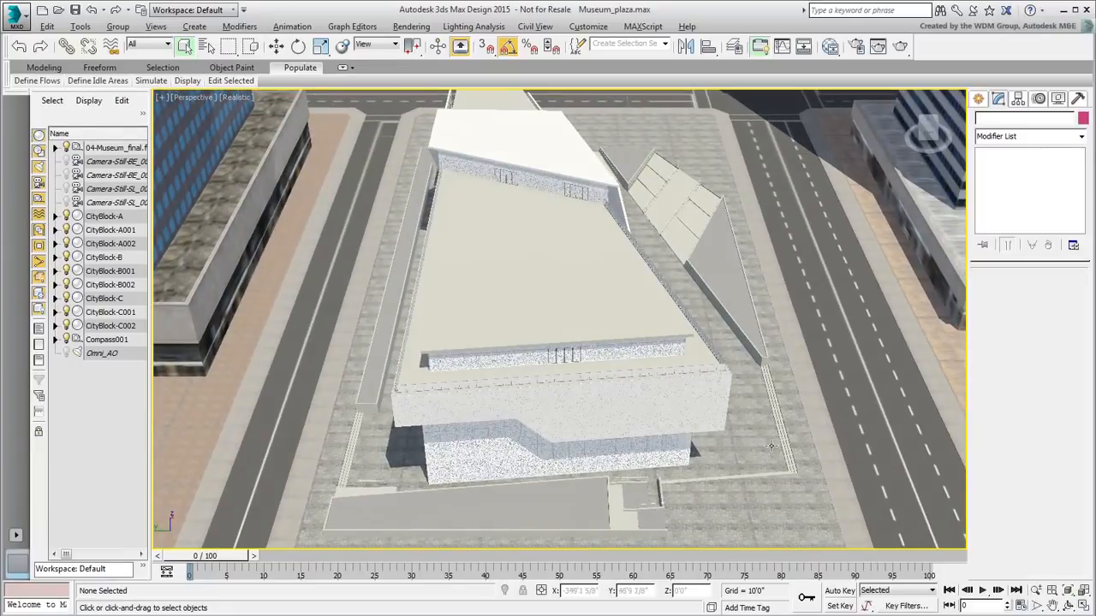
pyautogui.keyDown('alt'); pyautogui.moveTo(769, 447); pyautogui.dragTo(724, 464, button='middle'); pyautogui.keyUp('alt')
pyautogui.moveTo(741, 426); pyautogui.dragTo(740, 401, button='middle')
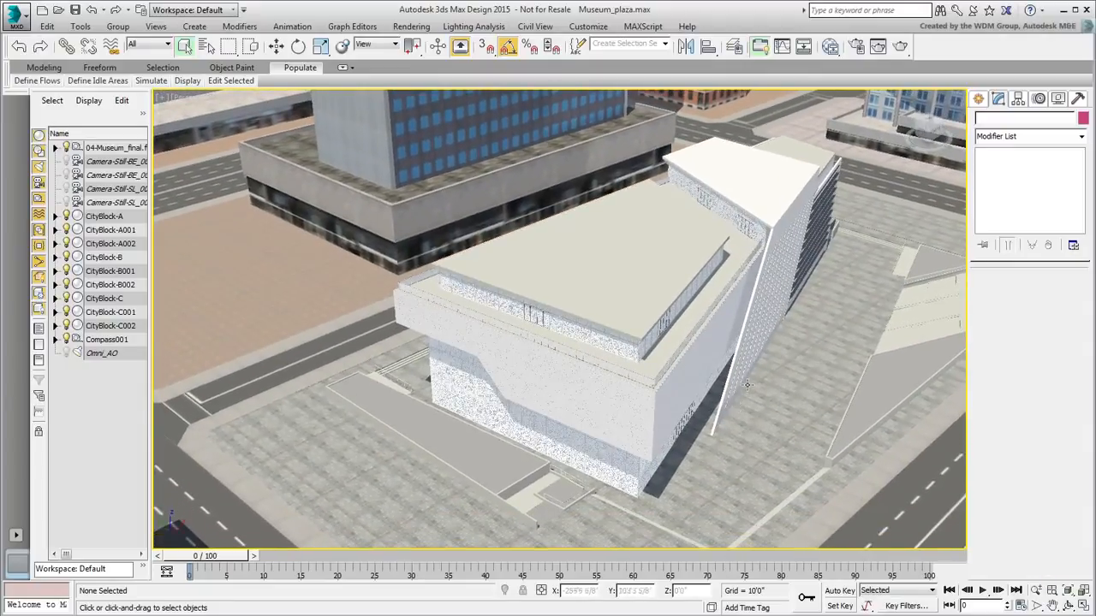
pyautogui.click(831, 47)
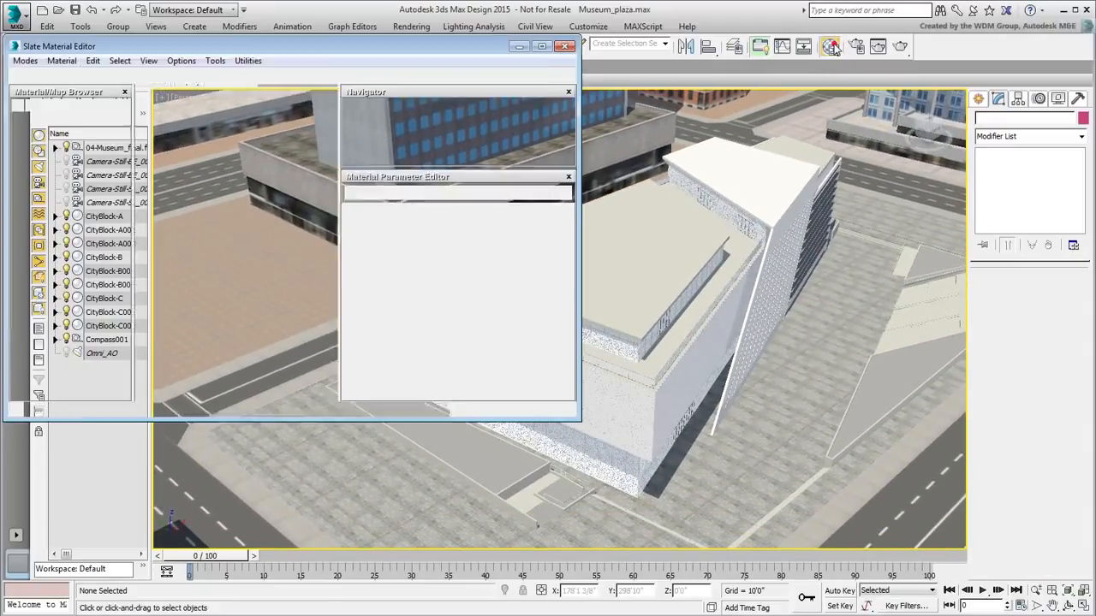
pyautogui.click(38, 75)
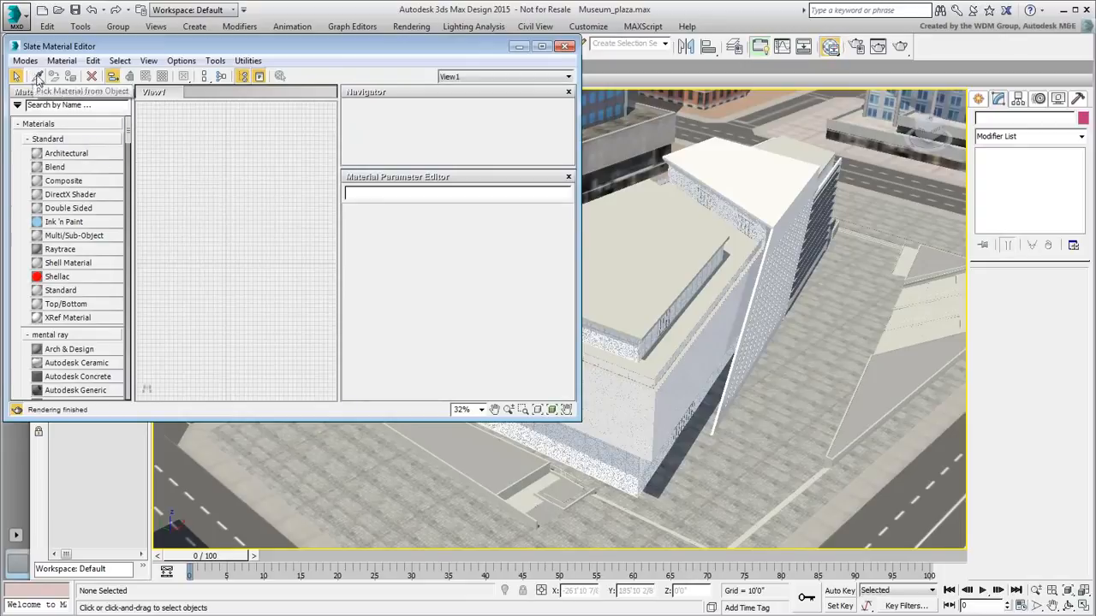
pyautogui.click(481, 456)
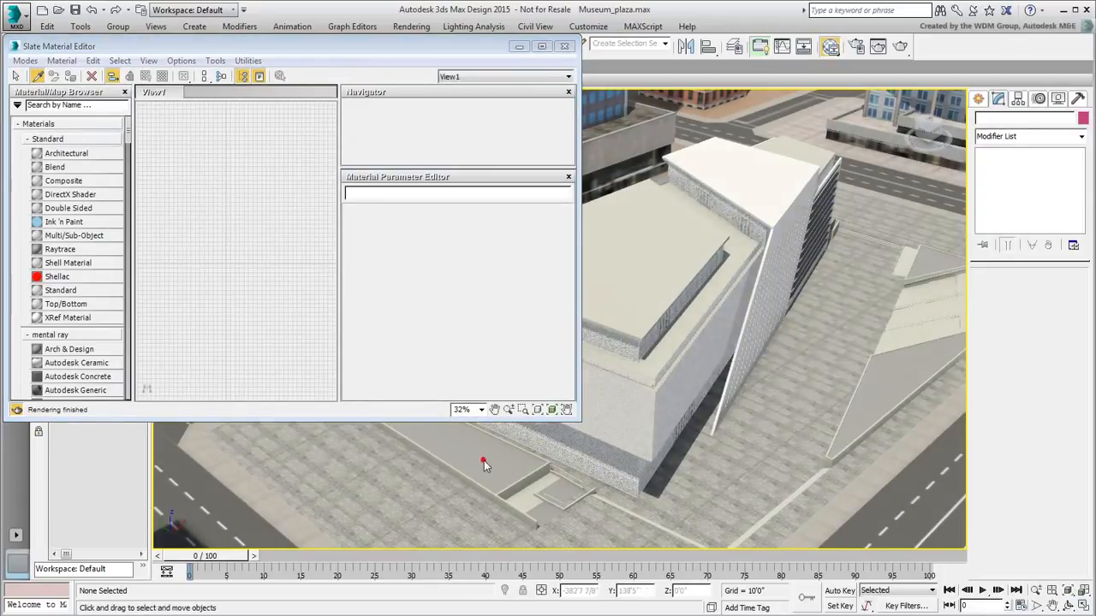
pyautogui.scroll(5, 163, 257)
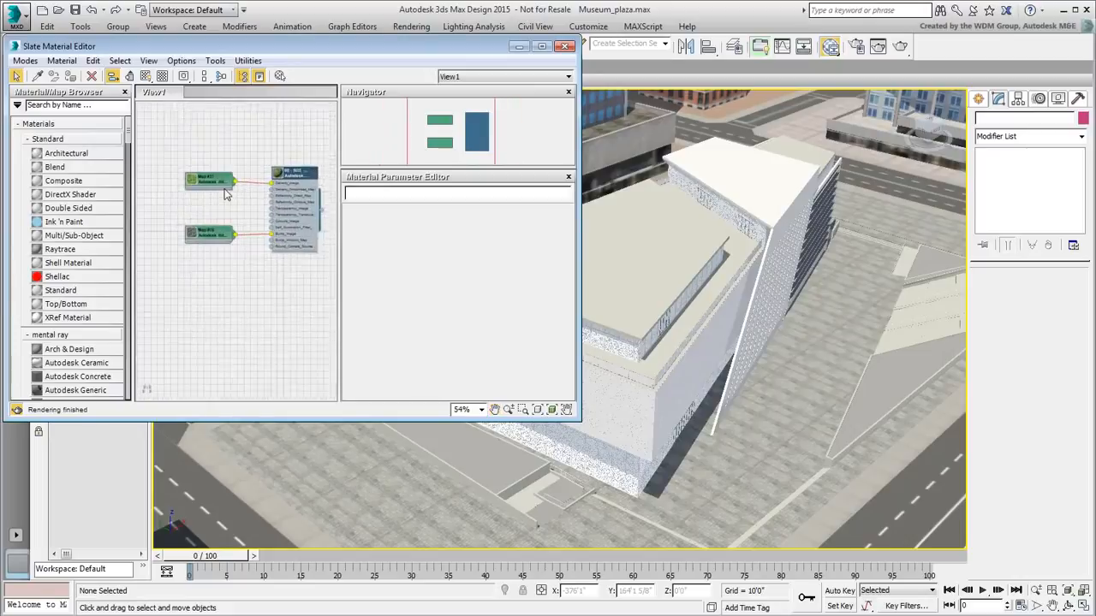
pyautogui.click(277, 183)
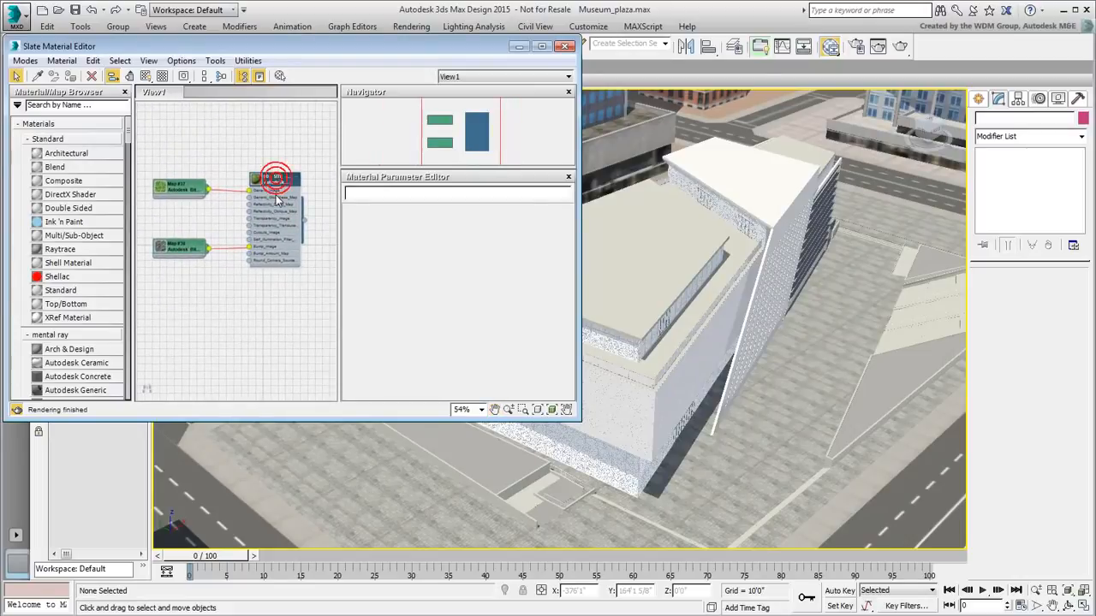
pyautogui.click(146, 77)
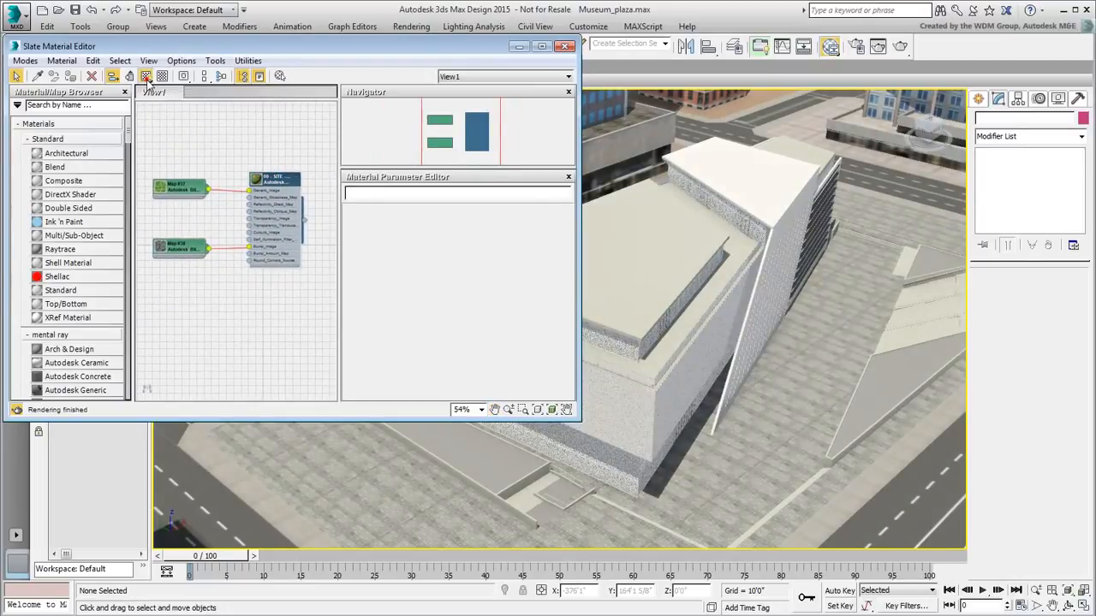
# Step: Sample the concrete material from the planter's retaining wall into the material editor and show it shaded in the viewport
pyautogui.moveTo(519, 483); pyautogui.dragTo(797, 404, button='middle')
pyautogui.scroll(5, 706, 492)
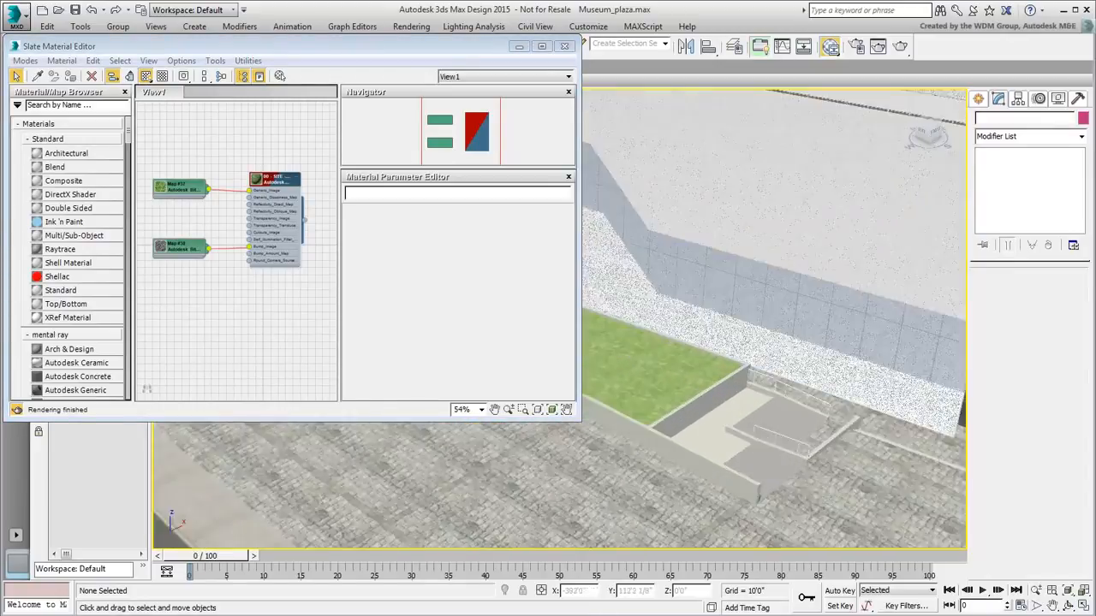
pyautogui.moveTo(675, 468); pyautogui.dragTo(701, 460, button='middle')
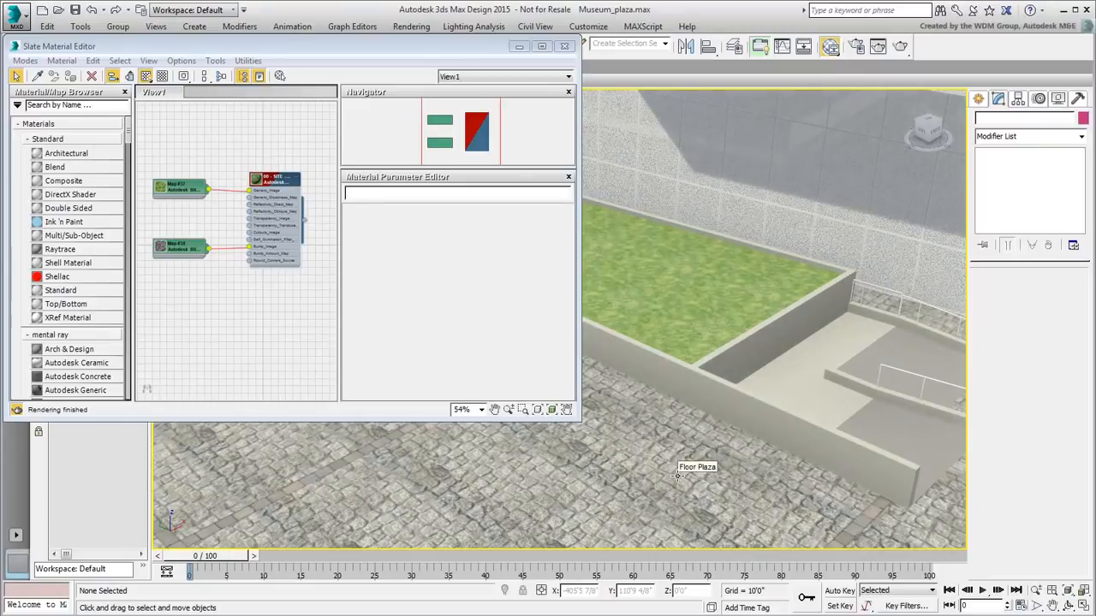
pyautogui.click(37, 76)
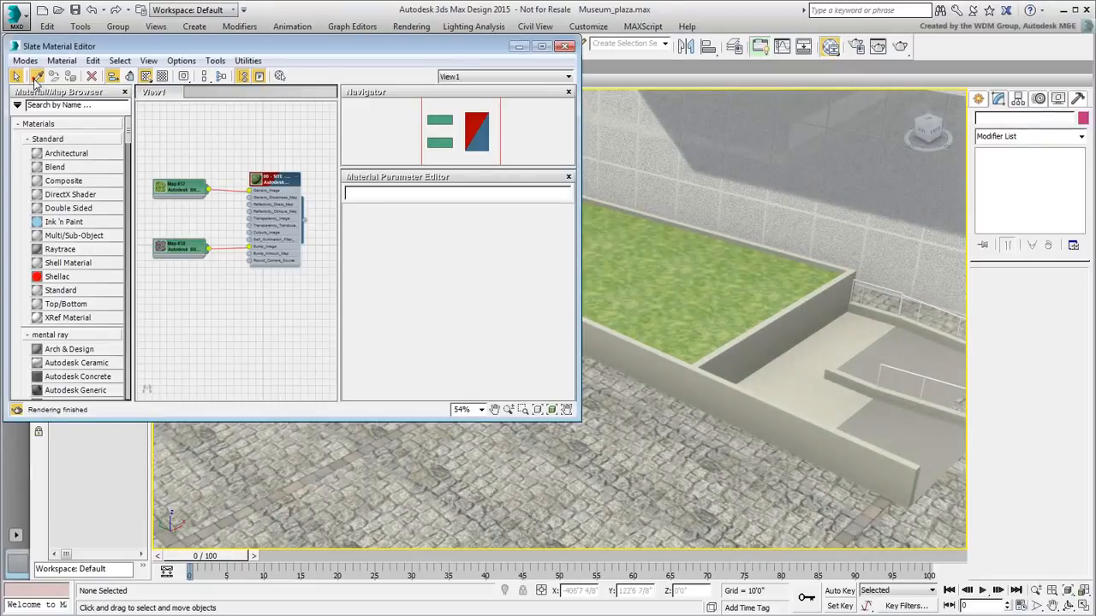
pyautogui.click(674, 350)
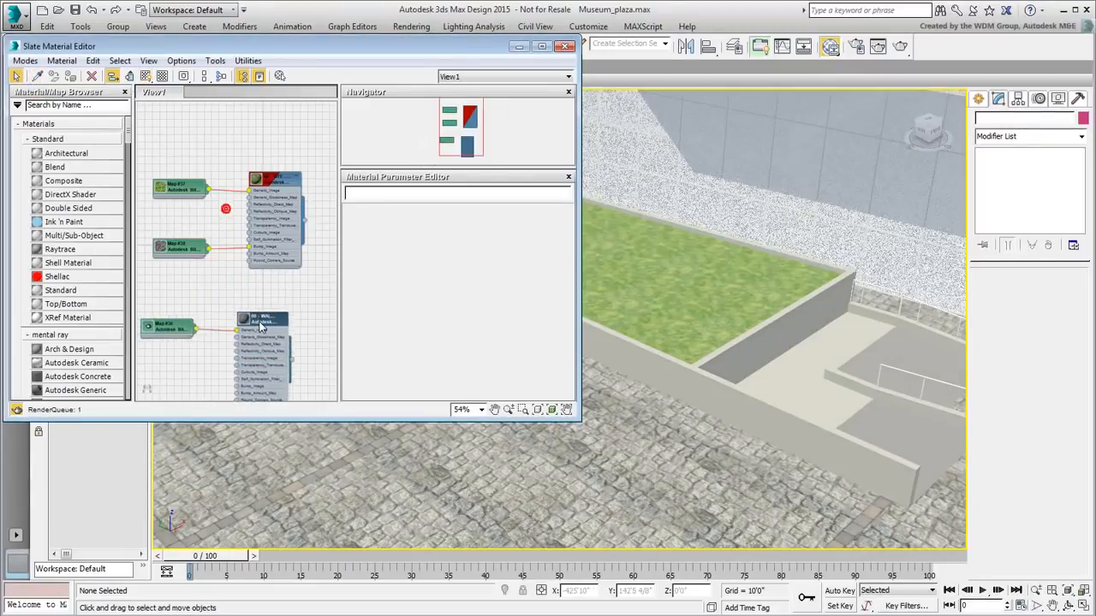
pyautogui.click(146, 76)
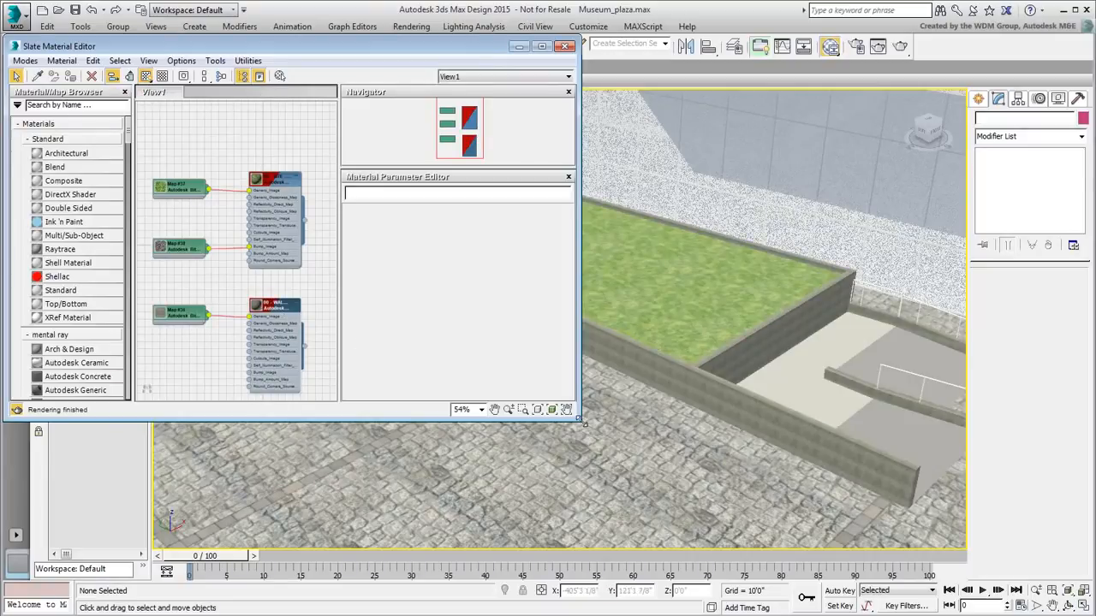
# Step: Examine the concrete texture on the planter walls up close and the materials across the whole museum plaza
pyautogui.keyDown('alt'); pyautogui.moveTo(744, 418); pyautogui.dragTo(724, 417, button='middle'); pyautogui.keyUp('alt')
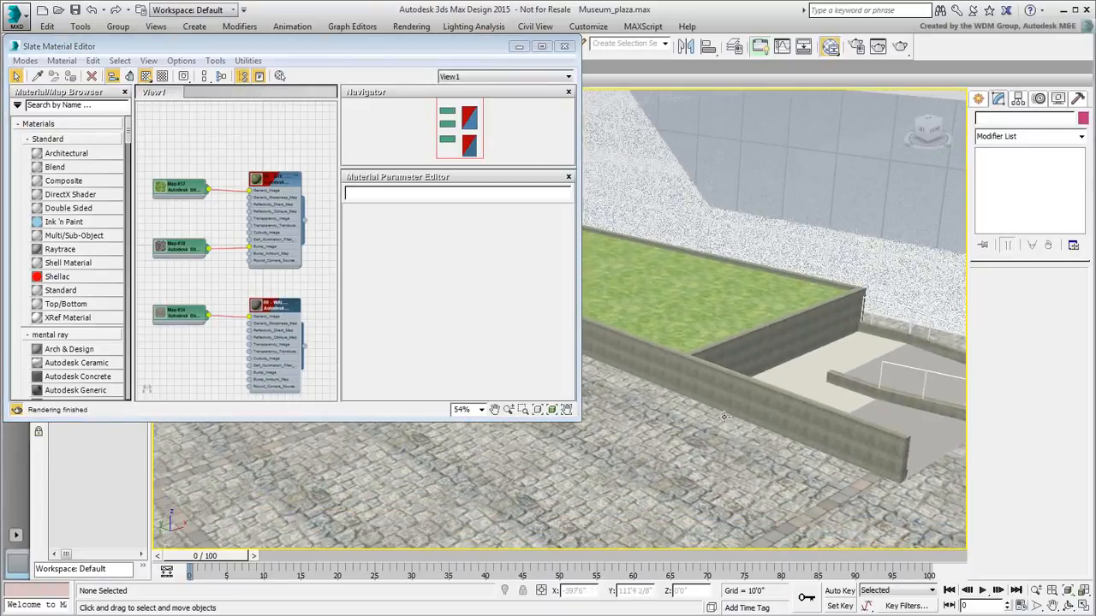
pyautogui.scroll(3, 725, 417)
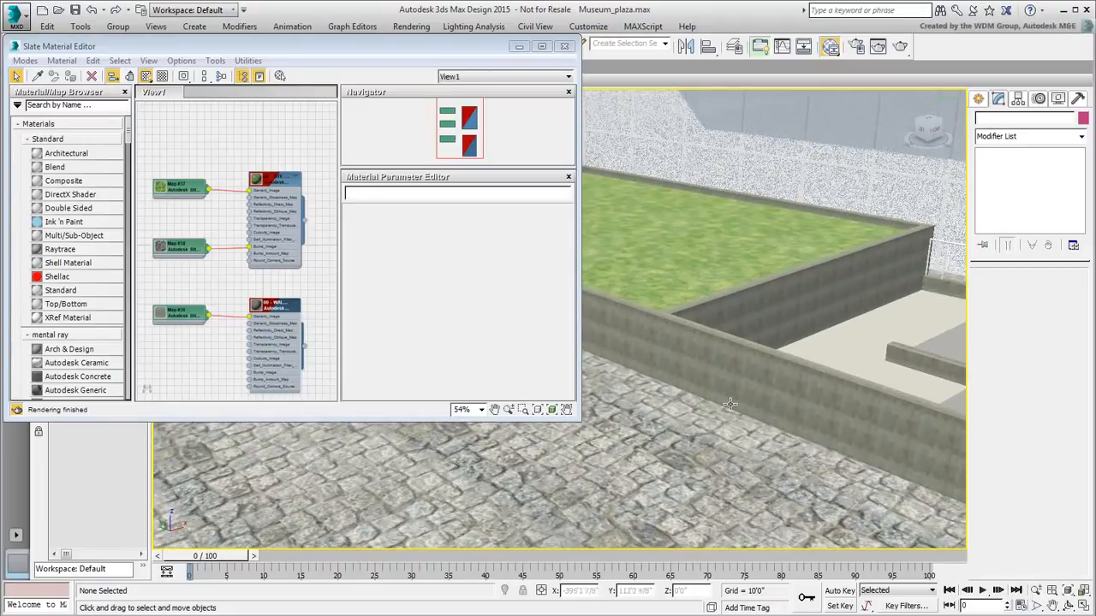
pyautogui.scroll(-2, 733, 342)
pyautogui.scroll(-5, 741, 325)
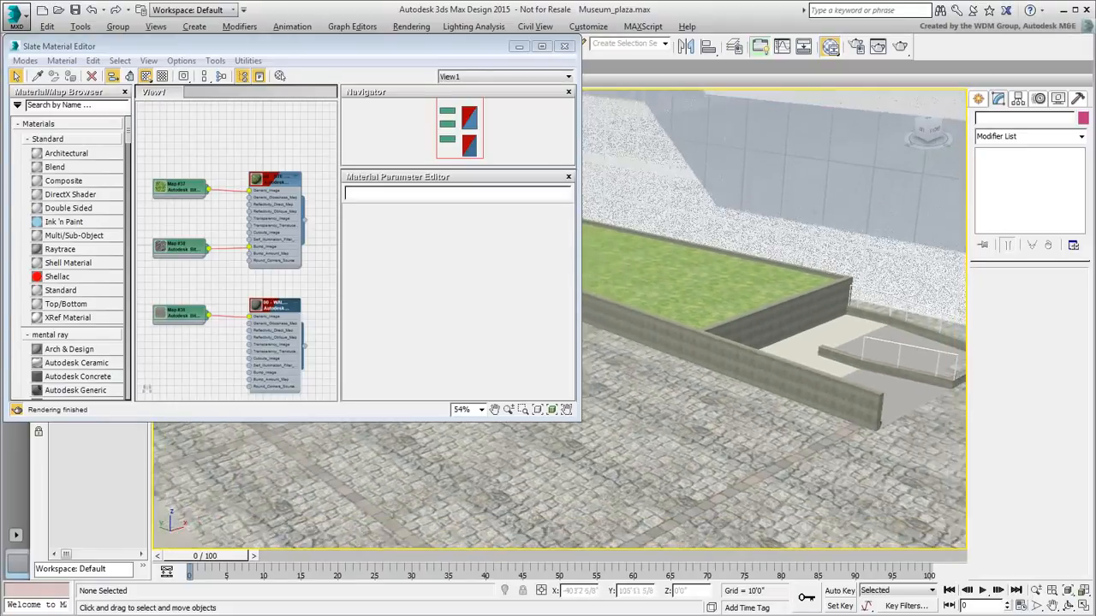
pyautogui.moveTo(689, 391); pyautogui.dragTo(488, 469, button='middle')
pyautogui.keyDown('alt'); pyautogui.moveTo(739, 381); pyautogui.dragTo(711, 393, button='middle'); pyautogui.keyUp('alt')
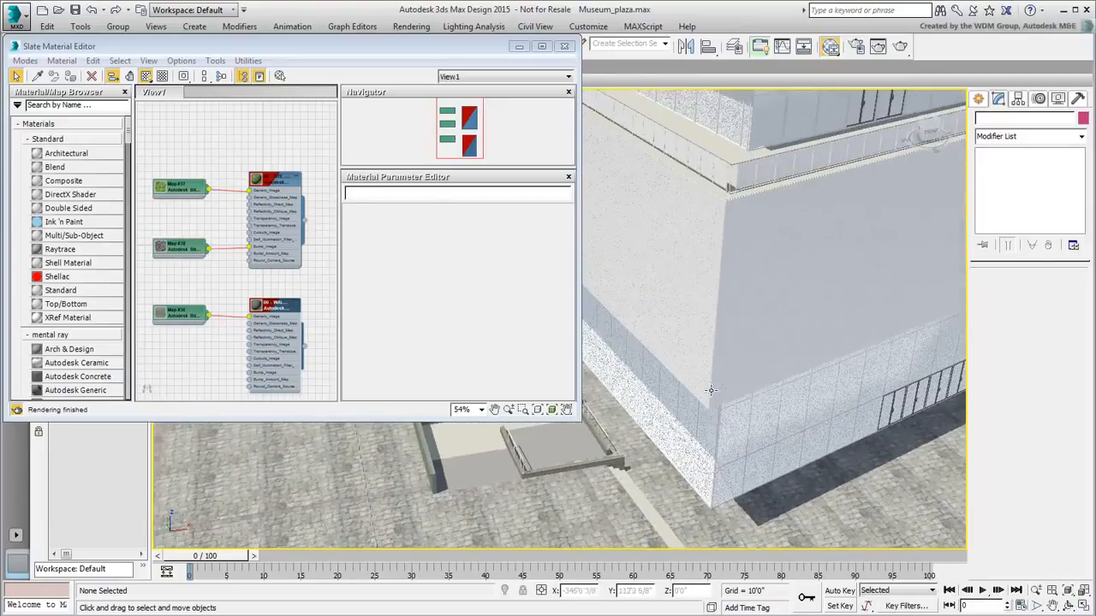
pyautogui.scroll(-4, 713, 393)
pyautogui.moveTo(567, 448); pyautogui.dragTo(505, 465, button='middle')
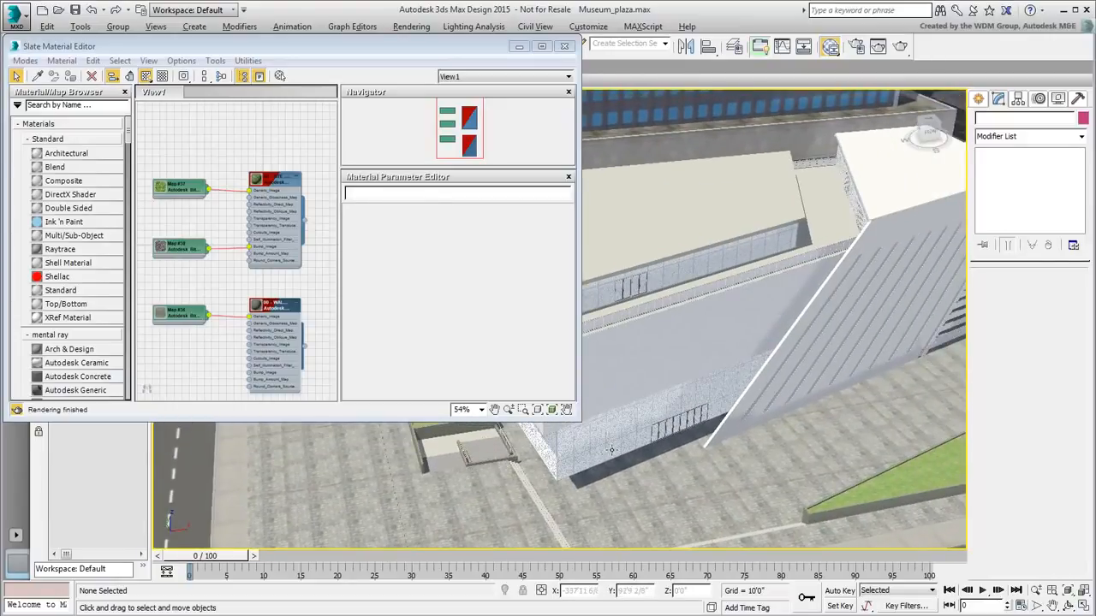
pyautogui.scroll(-4, 651, 410)
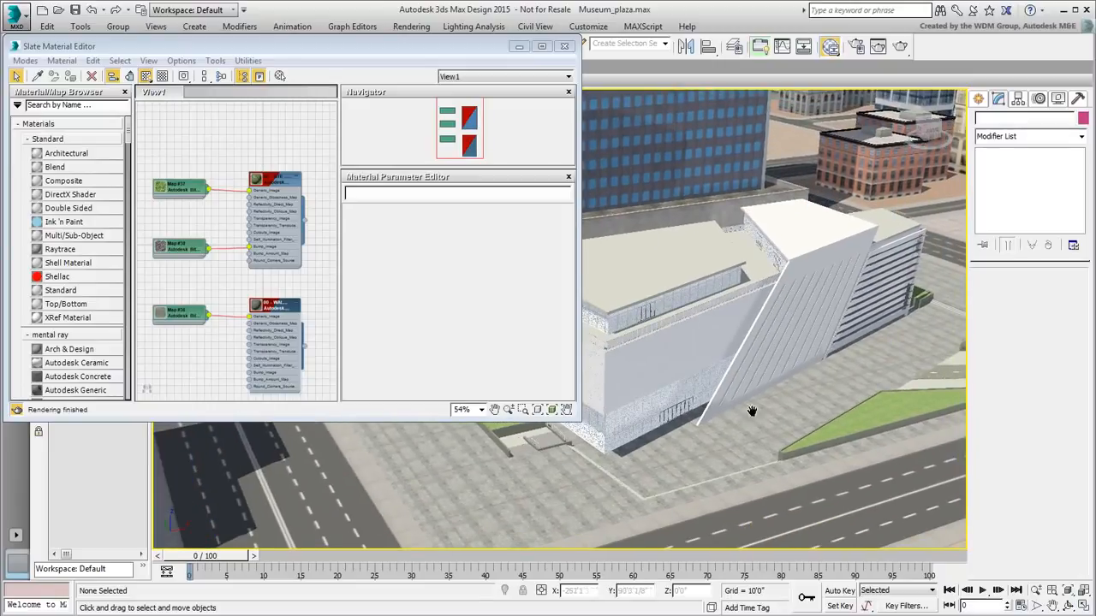
pyautogui.moveTo(752, 411); pyautogui.dragTo(670, 445, button='middle')
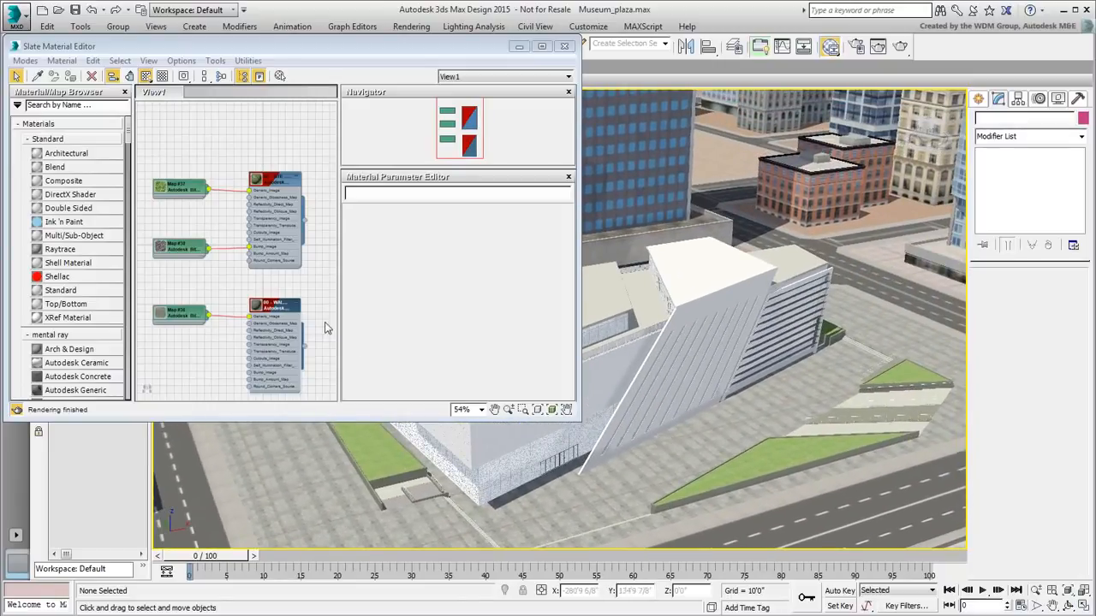
# Step: Select the Exterior - Concrete 8" object through the 00 - WALLS - CONCRETE material and close the material editor
pyautogui.rightClick(269, 309)
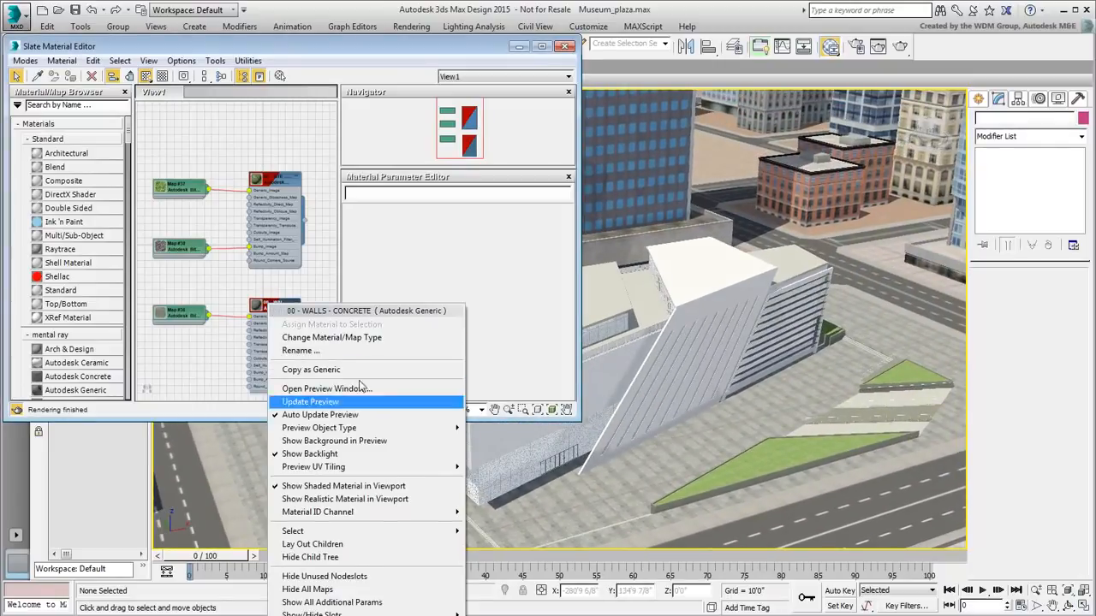
pyautogui.moveTo(338, 530)
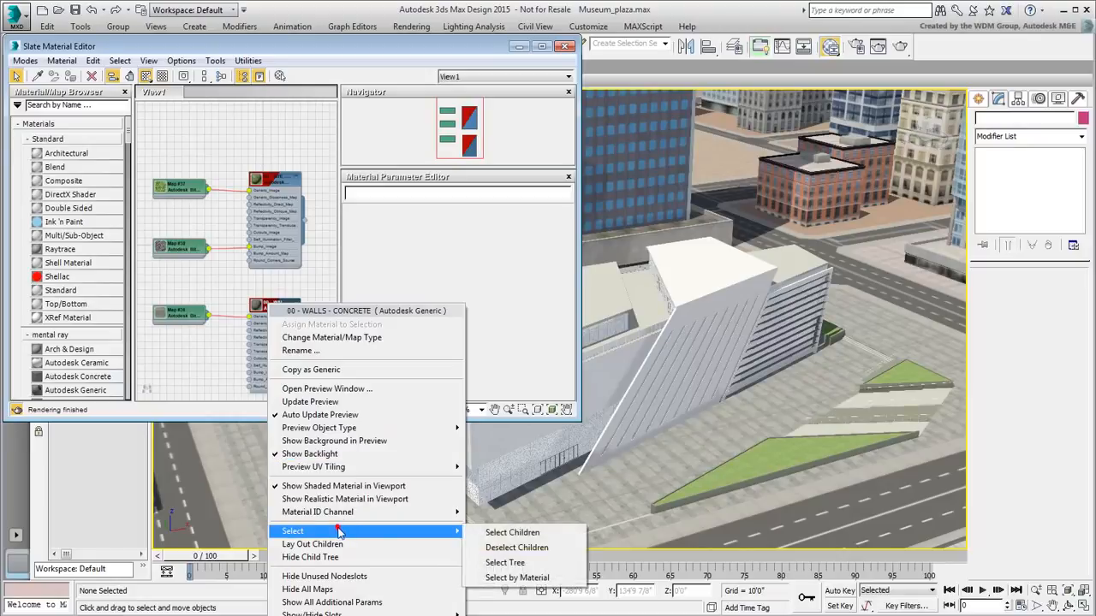
pyautogui.click(518, 578)
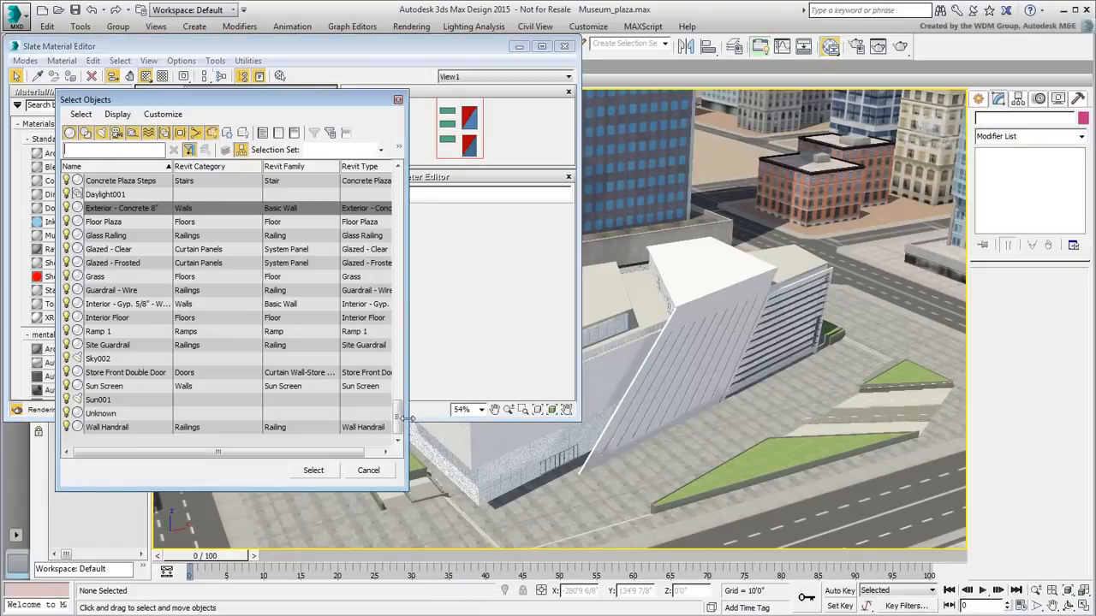
pyautogui.moveTo(401, 426)
pyautogui.mouseDown()
pyautogui.moveTo(400, 242)
pyautogui.moveTo(420, 184)
pyautogui.moveTo(399, 418)
pyautogui.mouseUp()
pyautogui.click(313, 471)
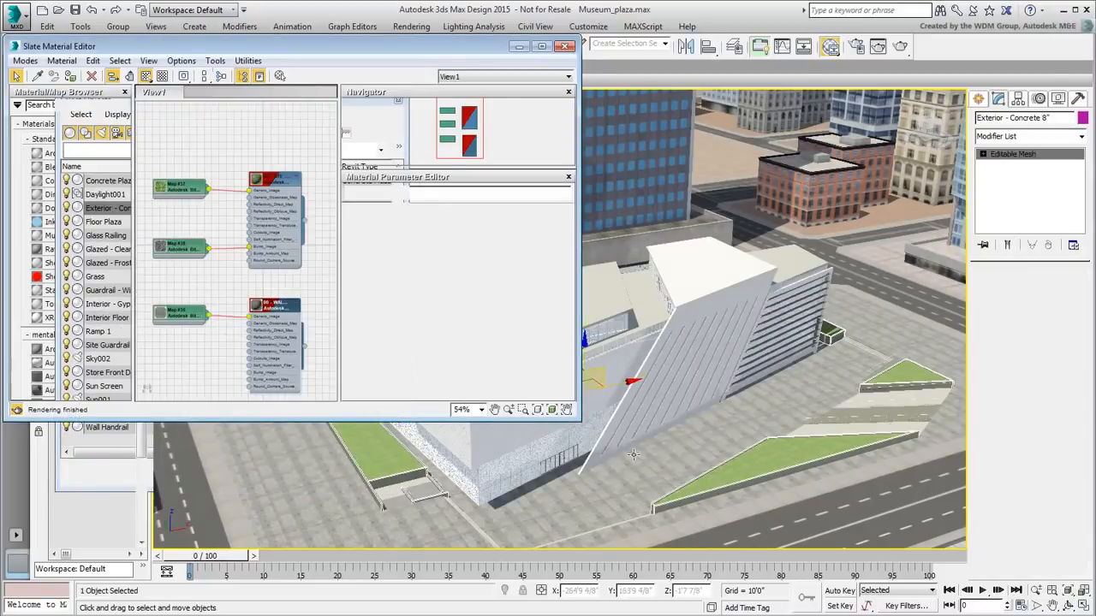
pyautogui.click(565, 46)
pyautogui.moveTo(602, 373); pyautogui.dragTo(536, 209)
pyautogui.rightClick(536, 209)
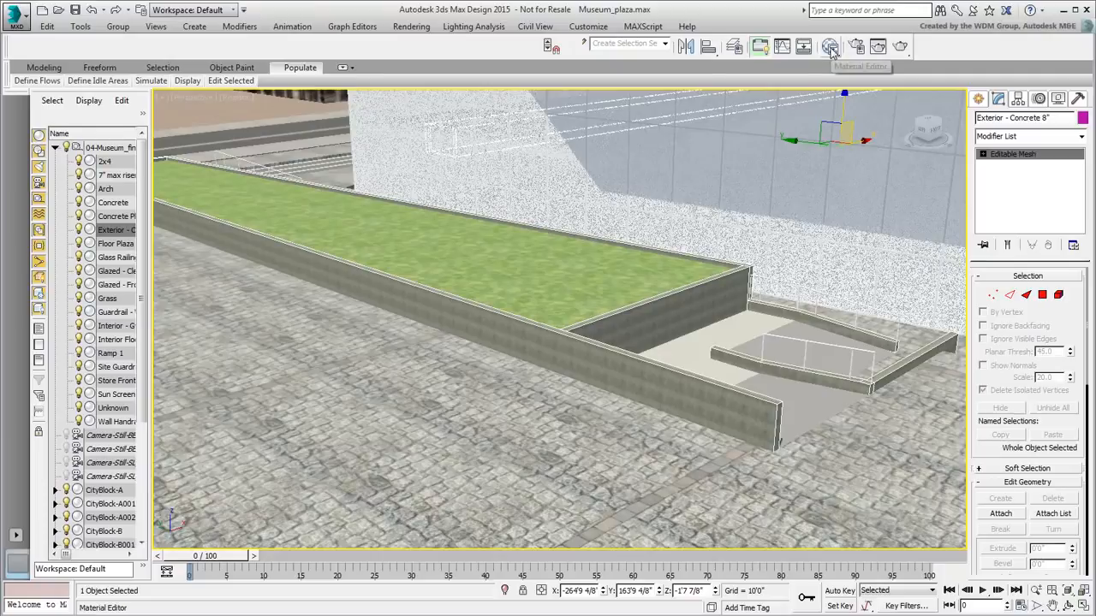
# Step: Reopen the material editor and display the scale parameters of the wall concrete's bitmap, Map #36
pyautogui.click(830, 47)
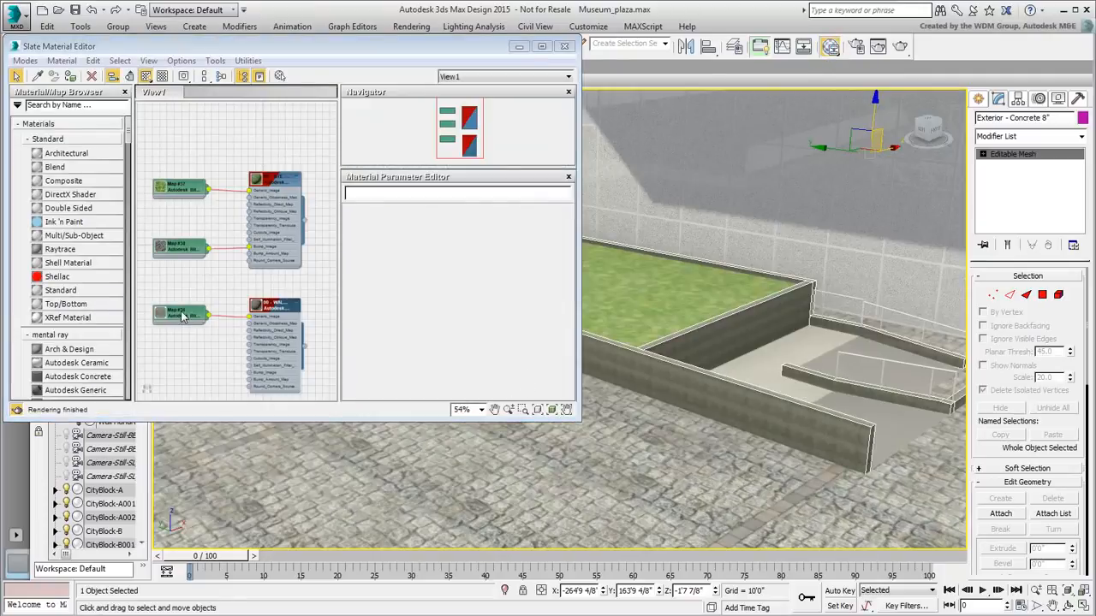
pyautogui.doubleClick(183, 316)
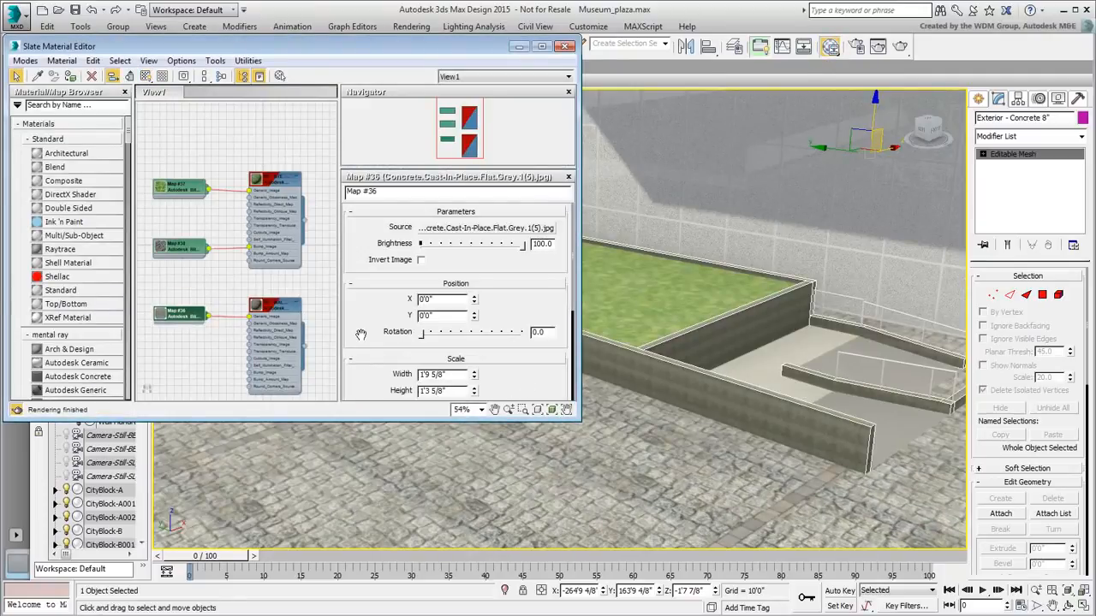
pyautogui.scroll(-3, 361, 310)
pyautogui.moveTo(361, 310); pyautogui.dragTo(358, 249)
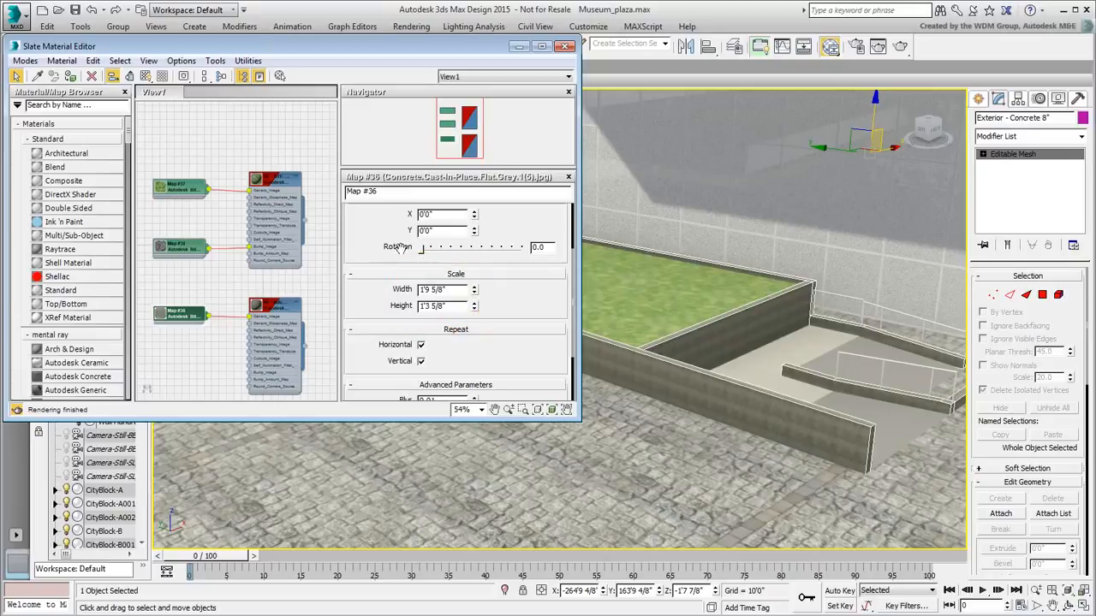
# Step: Set the concrete bitmap's scale to 6' wide and 6' high
pyautogui.moveTo(452, 290); pyautogui.dragTo(385, 292)
pyautogui.write("6'")
pyautogui.press('Tab')
pyautogui.write("5'")
pyautogui.press('Return')
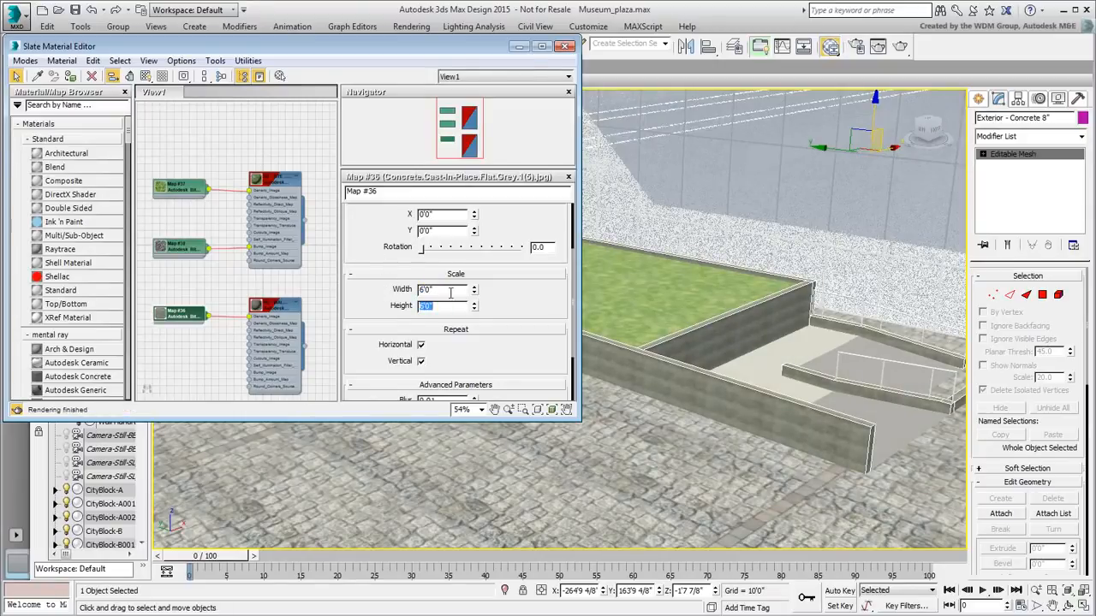
# Step: Set the concrete bitmap's scale to 12' wide and 12' high
pyautogui.moveTo(451, 292); pyautogui.dragTo(360, 289)
pyautogui.write('1')
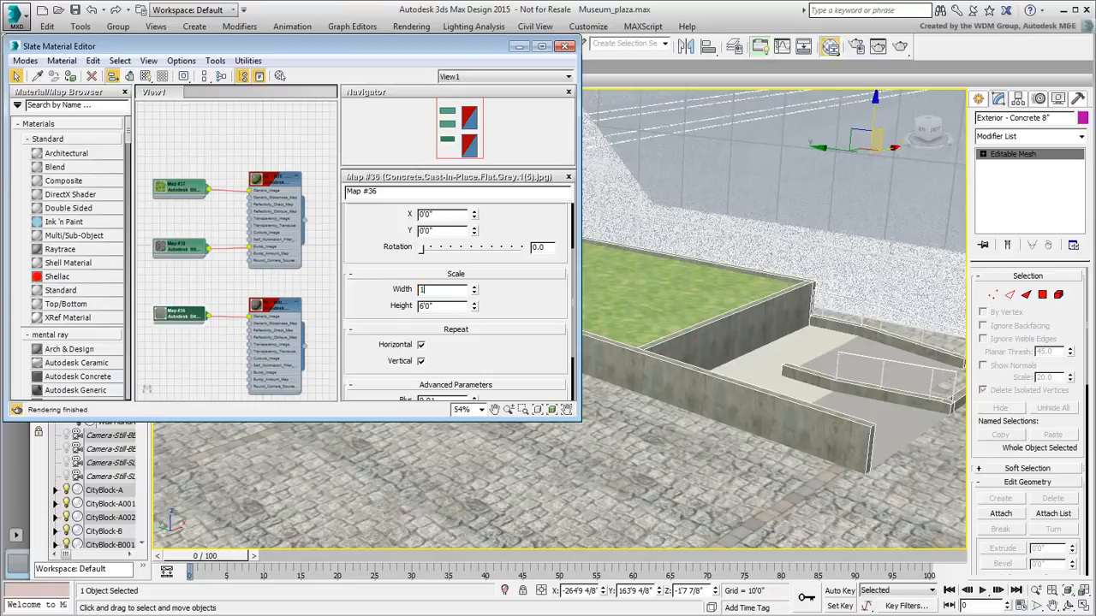
pyautogui.write('2')
pyautogui.press('Tab')
pyautogui.write('12')
pyautogui.press('Return')
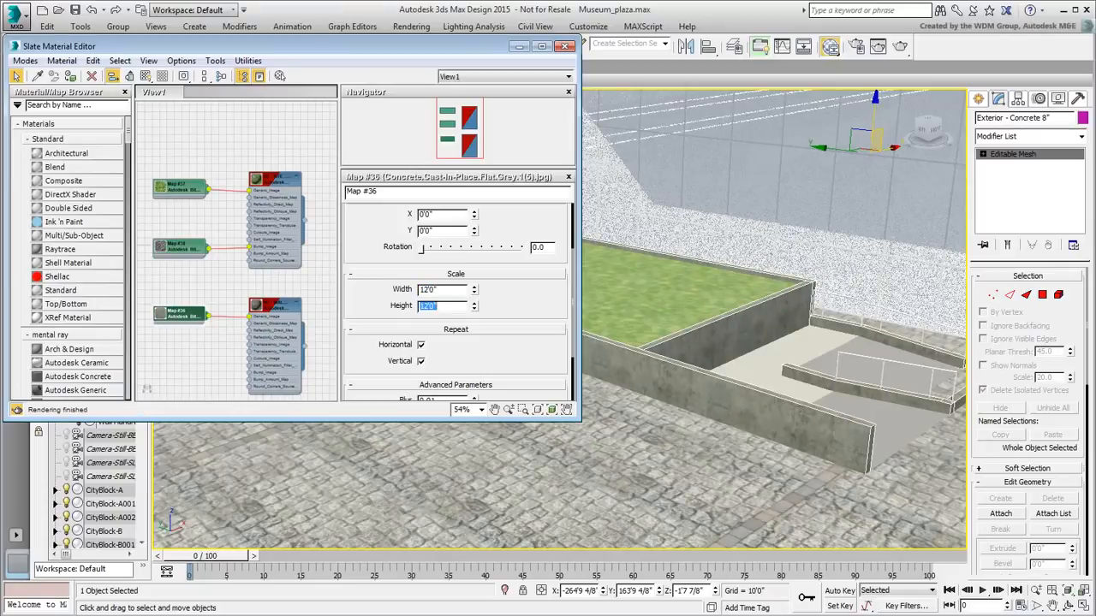
# Step: Examine the rescaled concrete on the planter walls, close the material editor and view the plaza around the museum
pyautogui.moveTo(738, 333); pyautogui.dragTo(716, 357, button='middle')
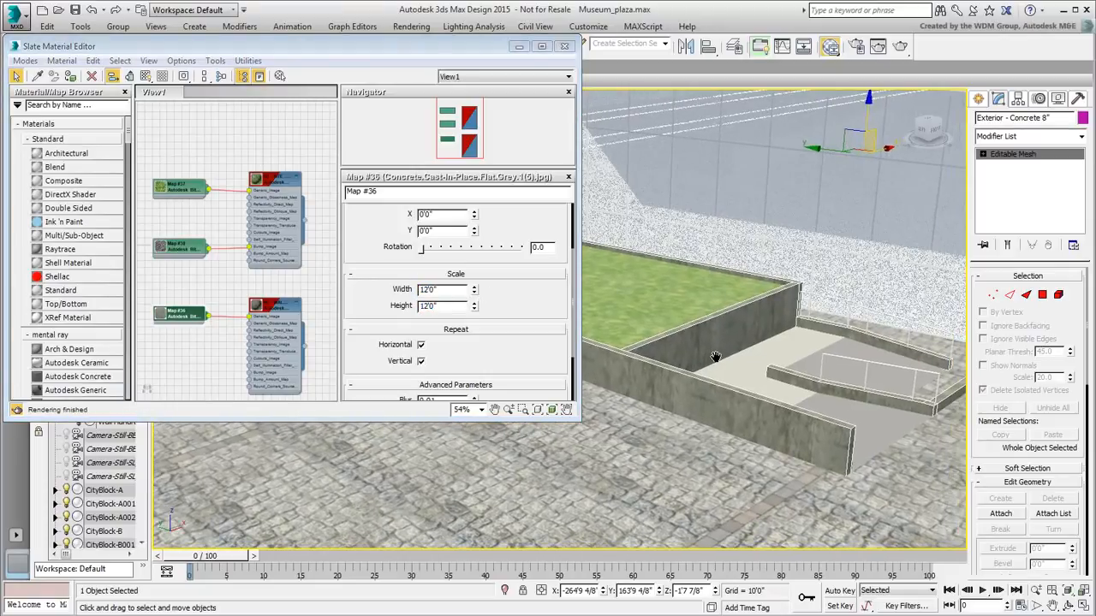
pyautogui.scroll(2, 613, 447)
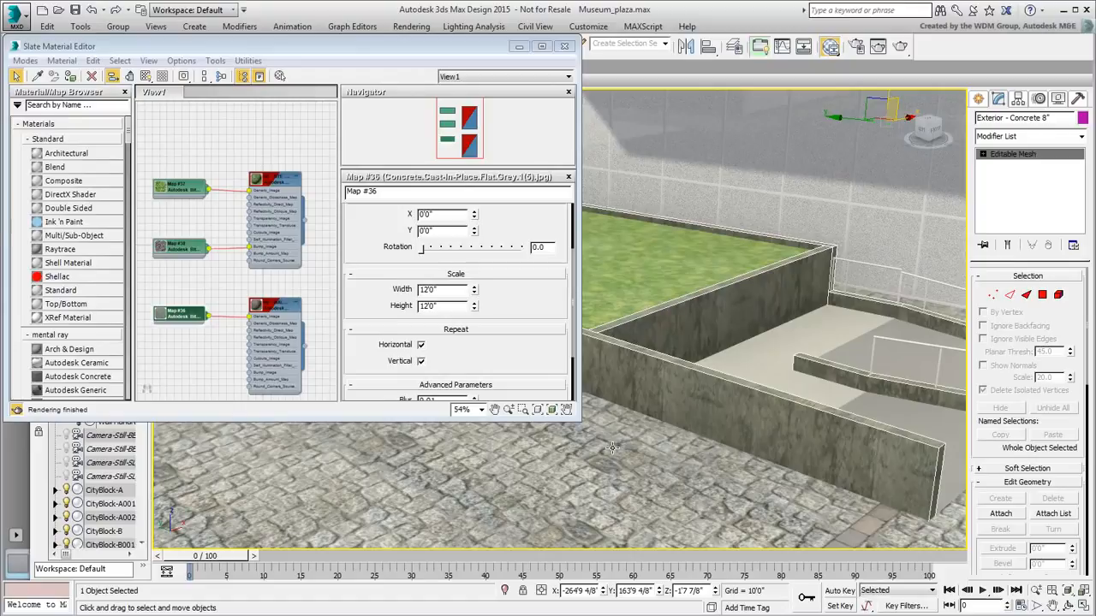
pyautogui.click(564, 46)
pyautogui.moveTo(632, 328); pyautogui.dragTo(468, 318, button='middle')
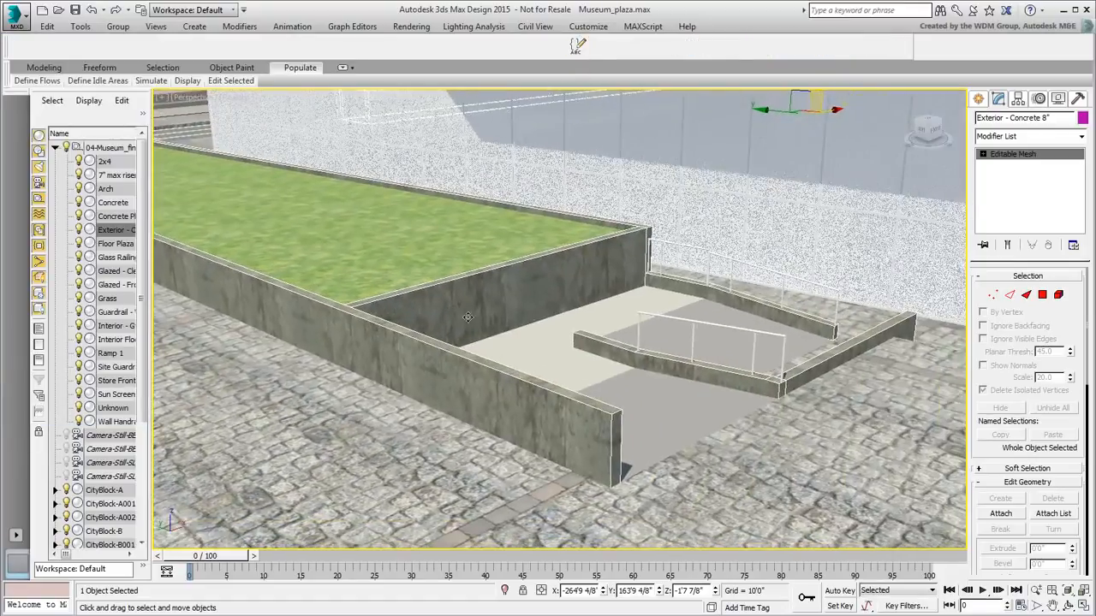
pyautogui.scroll(-4, 616, 320)
pyautogui.moveTo(619, 332); pyautogui.dragTo(321, 377, button='middle')
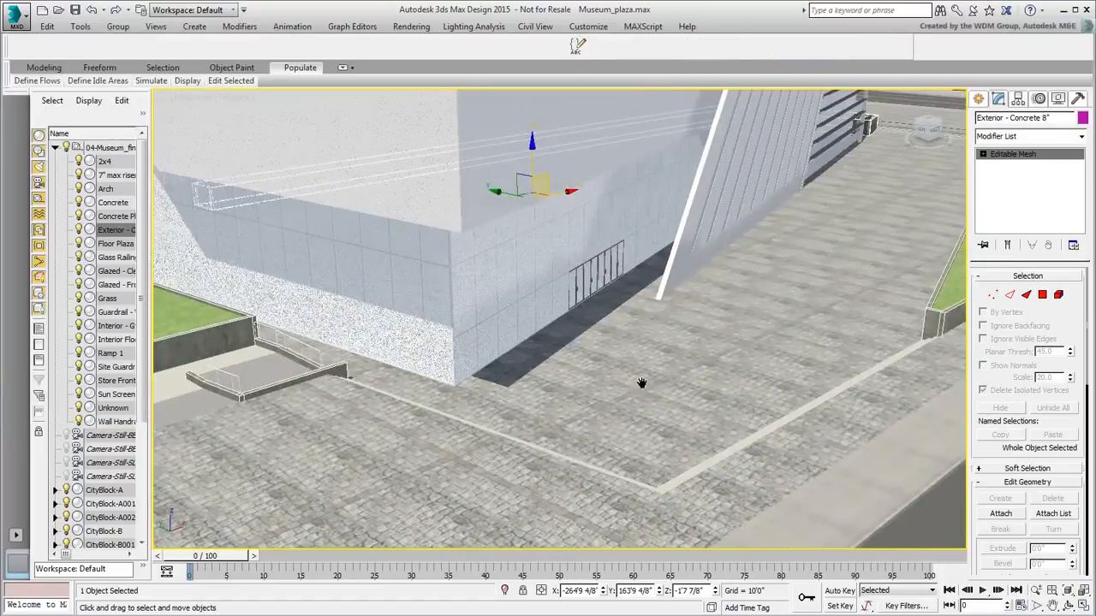
# Step: Apply the wall concrete material to the pale ramp surfaces between the grass planters, using the material editor
pyautogui.moveTo(642, 383); pyautogui.dragTo(360, 454, button='middle')
pyautogui.keyDown('alt'); pyautogui.moveTo(831, 274); pyautogui.dragTo(870, 257, button='middle'); pyautogui.keyUp('alt')
pyautogui.moveTo(616, 311); pyautogui.dragTo(474, 365, button='middle')
pyautogui.keyDown('alt'); pyautogui.moveTo(657, 283); pyautogui.dragTo(657, 240, button='middle'); pyautogui.keyUp('alt')
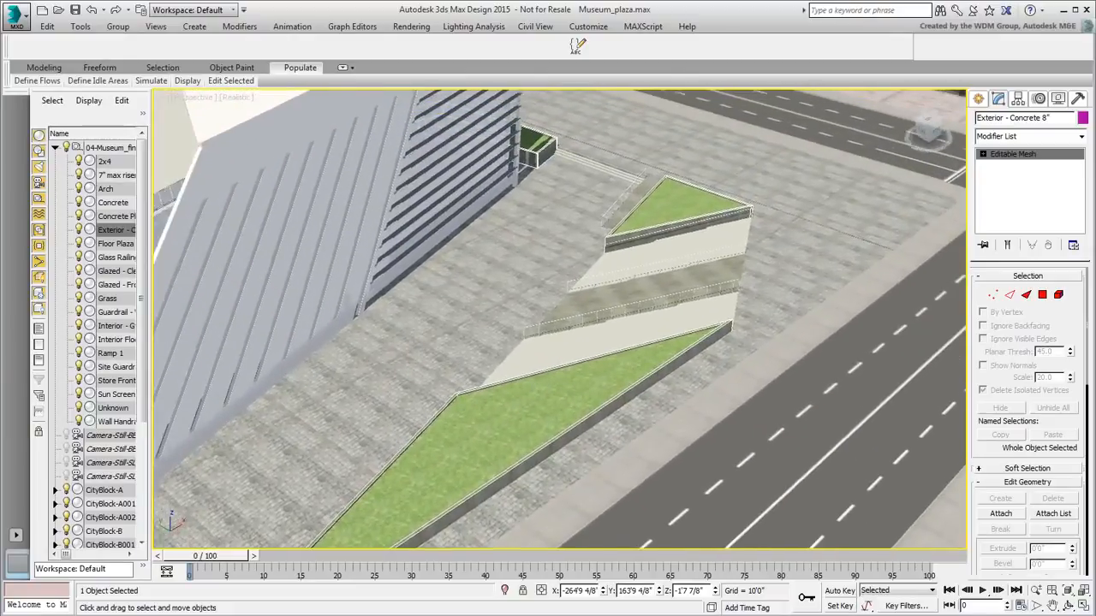
pyautogui.scroll(4, 625, 343)
pyautogui.moveTo(615, 372); pyautogui.dragTo(673, 431, button='middle')
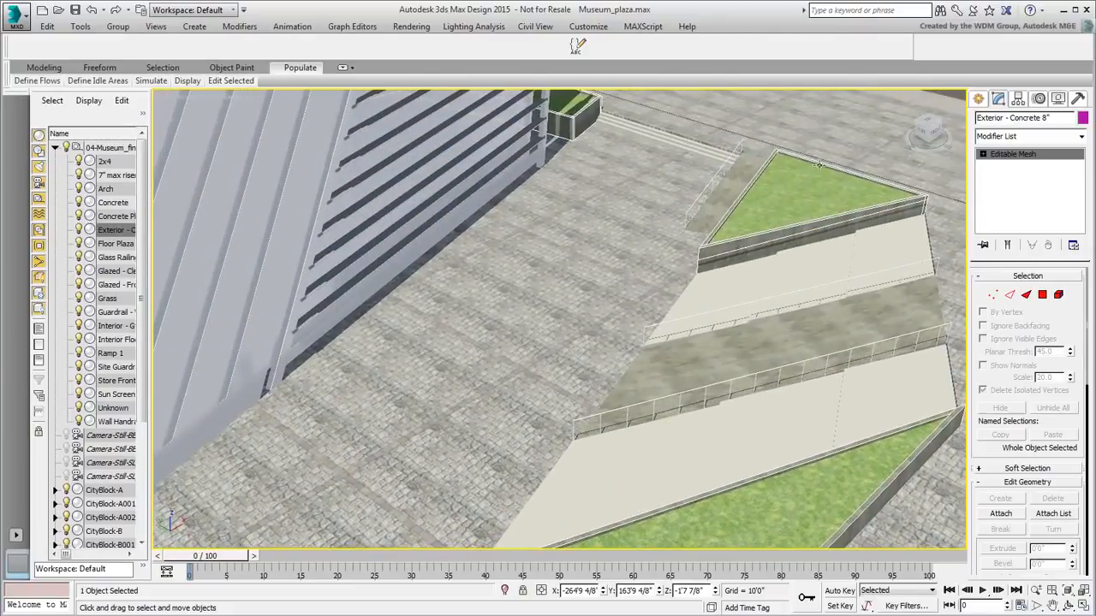
pyautogui.click(830, 45)
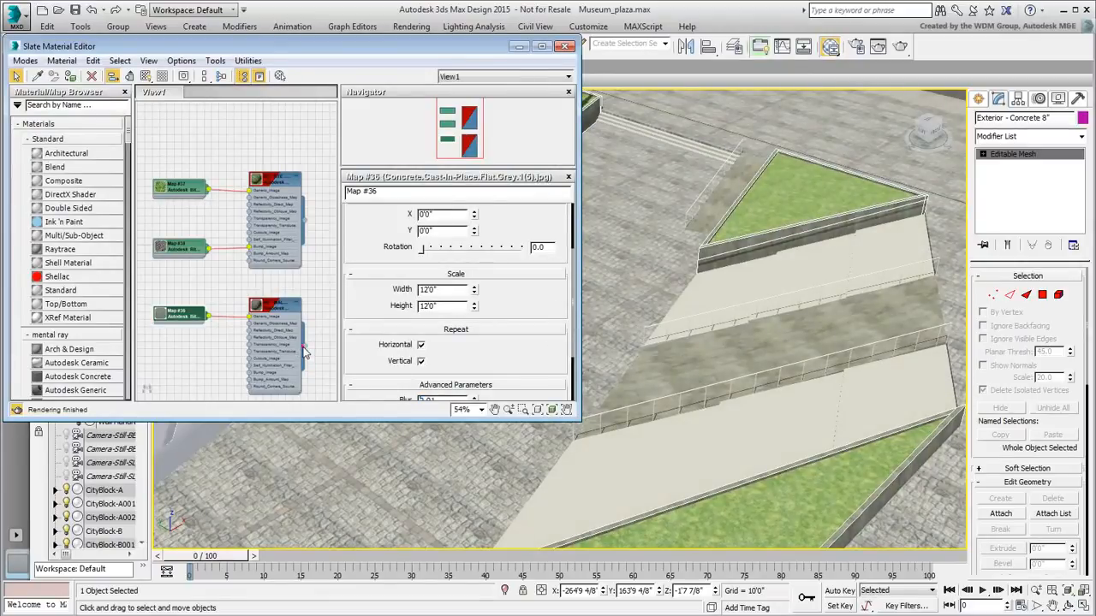
pyautogui.moveTo(304, 348); pyautogui.dragTo(721, 446)
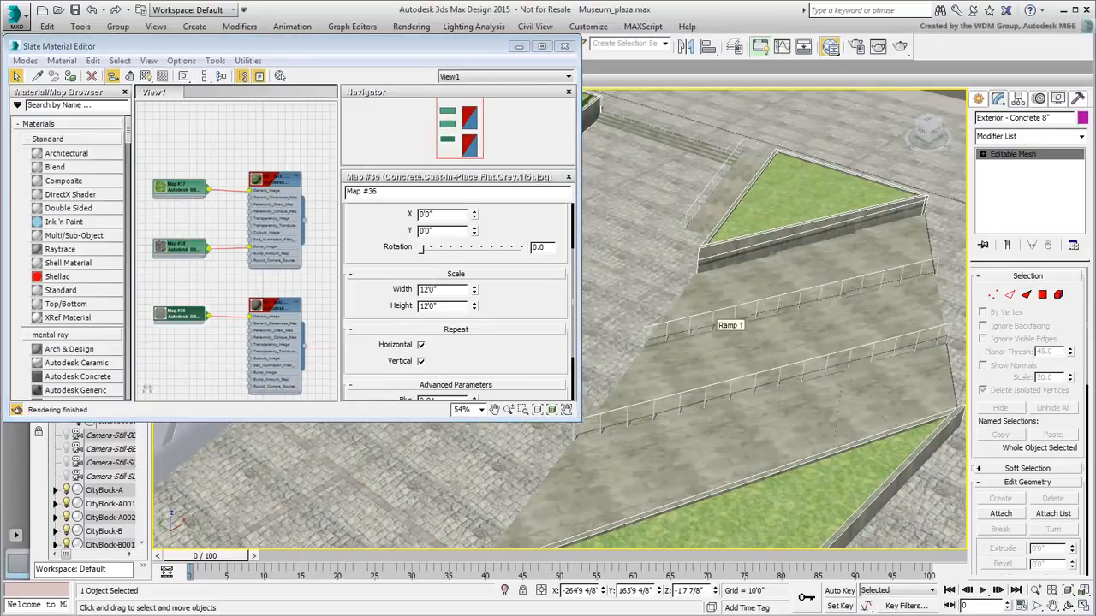
# Step: Apply the same concrete material to the grey ramps beside the long grass planter at the building's corner
pyautogui.scroll(-5, 716, 334)
pyautogui.moveTo(708, 418); pyautogui.dragTo(971, 298, button='middle')
pyautogui.moveTo(685, 425); pyautogui.dragTo(932, 263, button='middle')
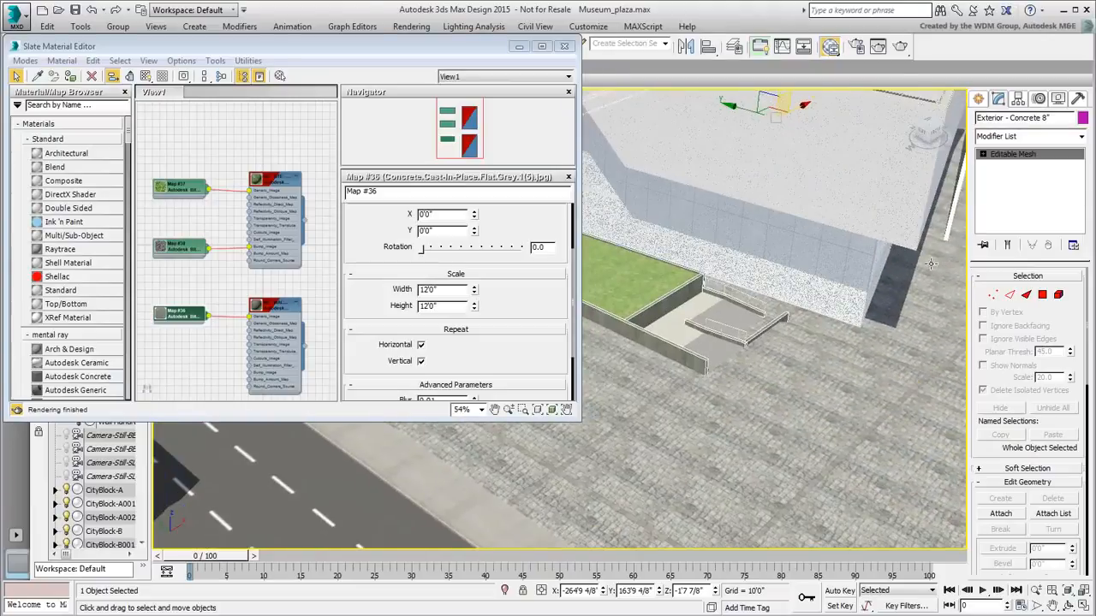
pyautogui.scroll(10, 702, 351)
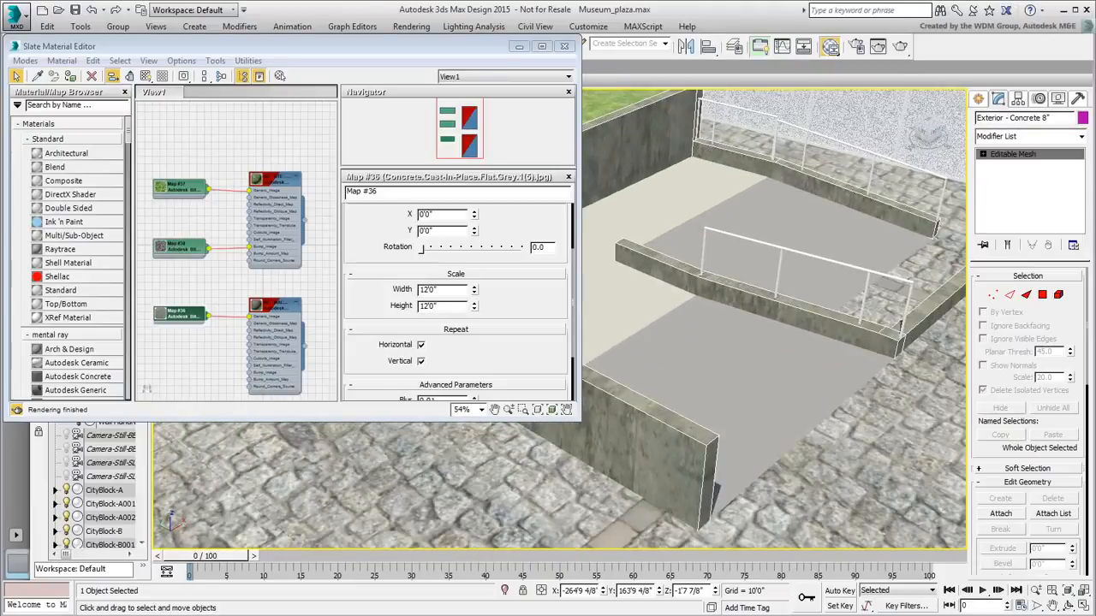
pyautogui.moveTo(736, 275); pyautogui.dragTo(756, 363, button='middle')
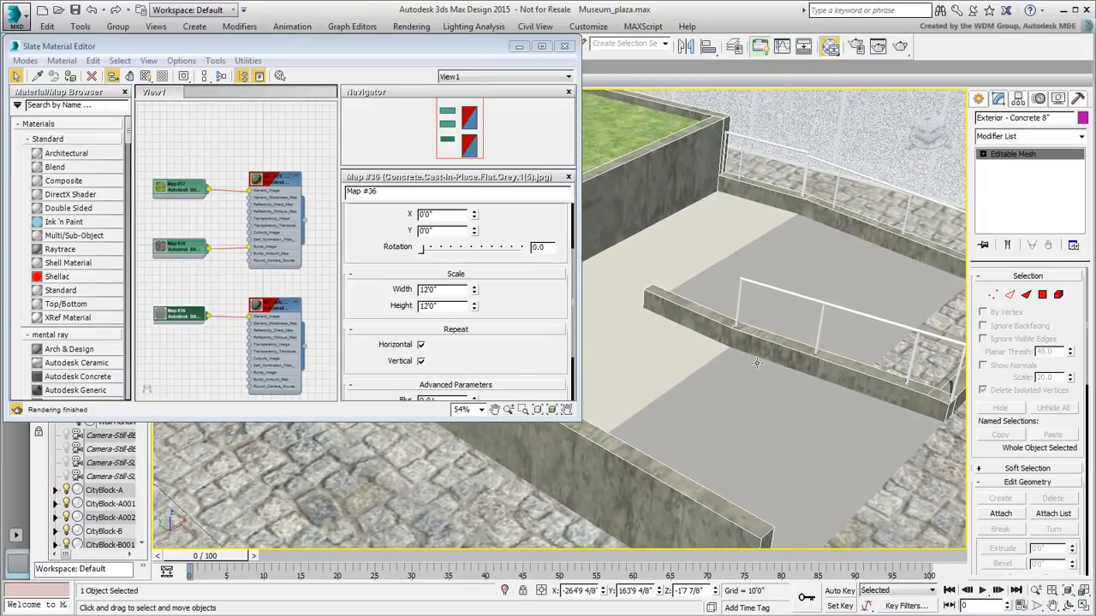
pyautogui.click(421, 360)
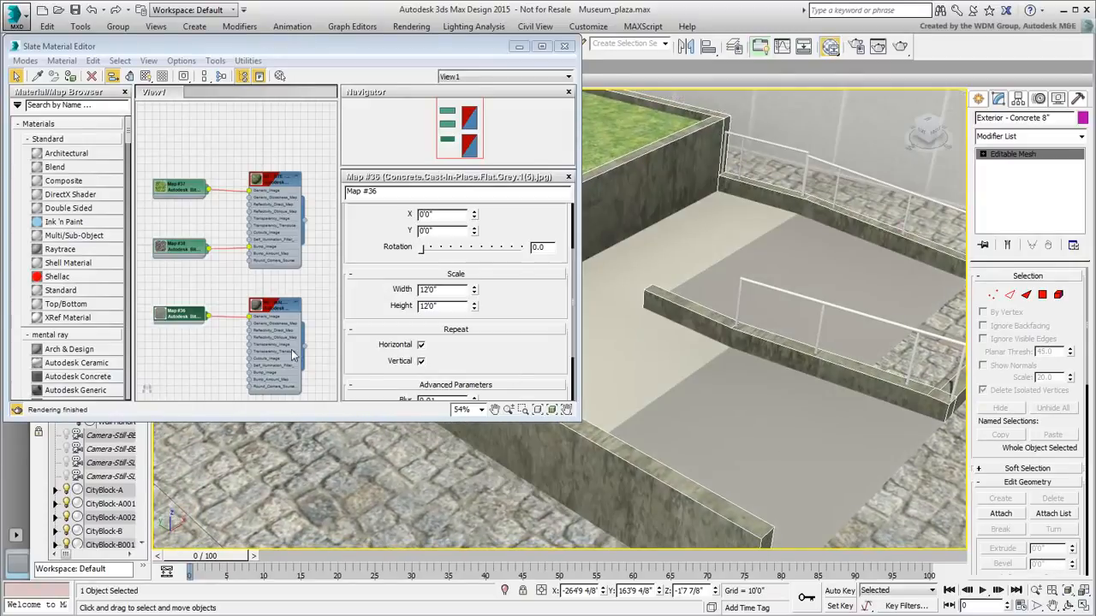
pyautogui.moveTo(306, 348); pyautogui.dragTo(768, 432)
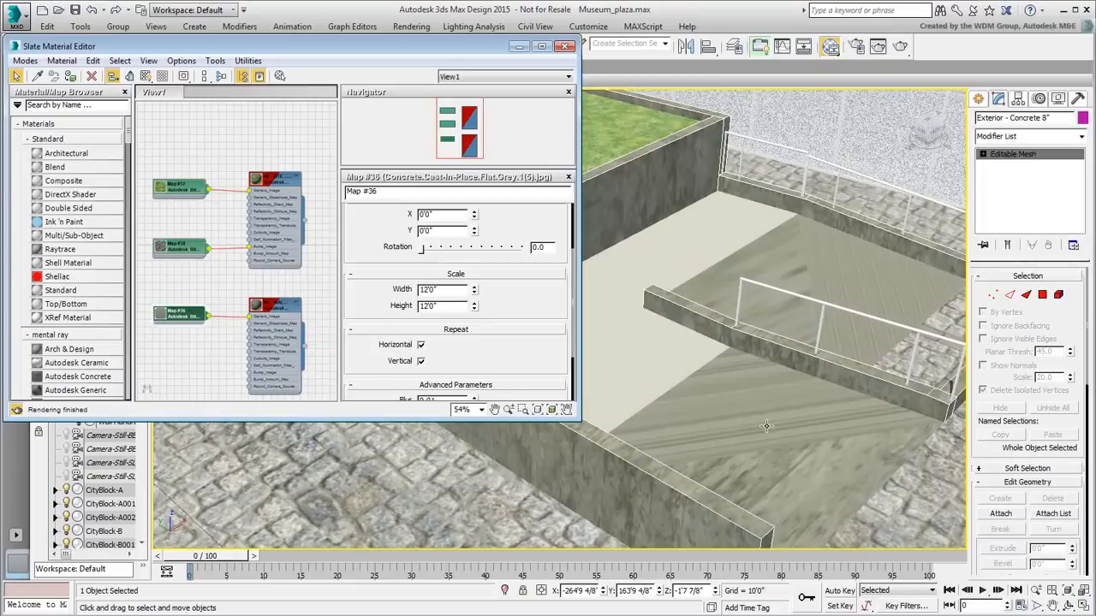
# Step: Select Ramp 1 and add a UVW Map modifier with Box mapping
pyautogui.keyDown('alt'); pyautogui.moveTo(738, 438); pyautogui.dragTo(900, 275, button='middle'); pyautogui.keyUp('alt')
pyautogui.click(726, 391)
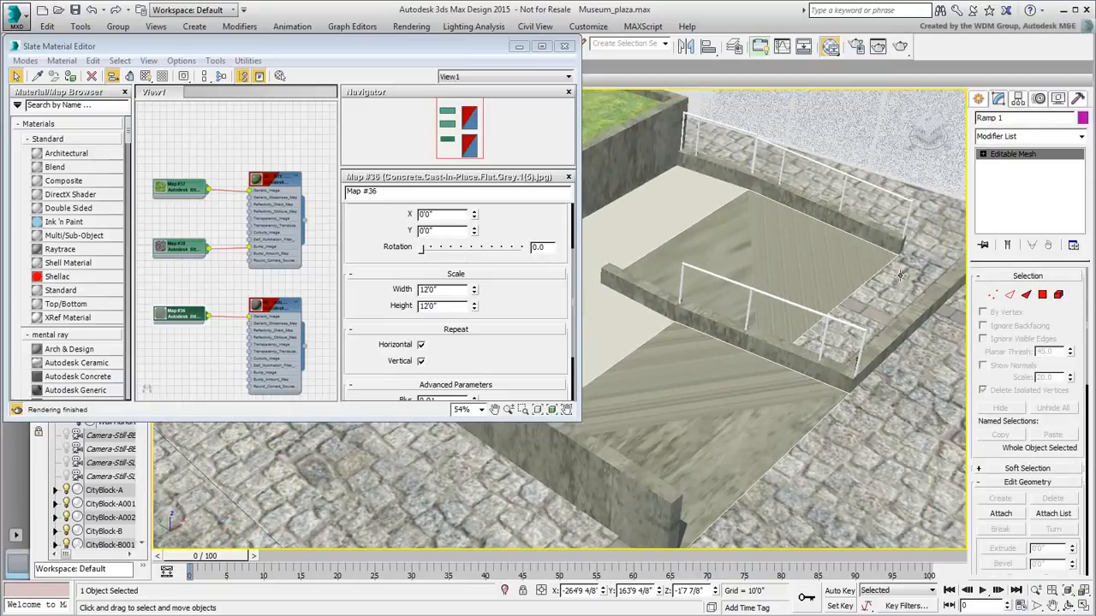
pyautogui.click(1081, 136)
pyautogui.moveTo(1084, 156); pyautogui.dragTo(1086, 437)
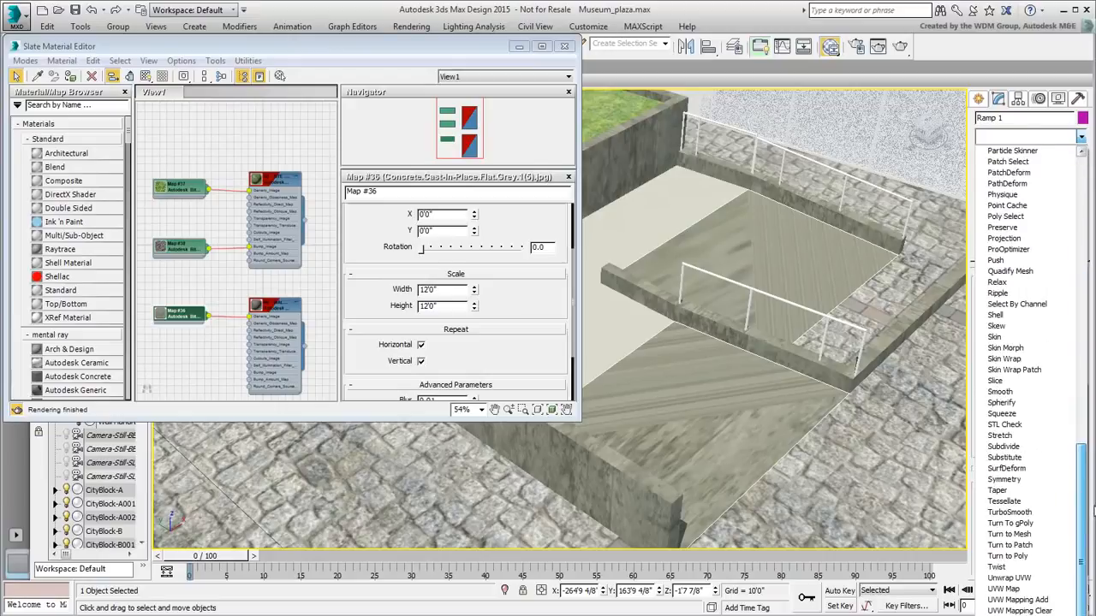
pyautogui.click(1005, 589)
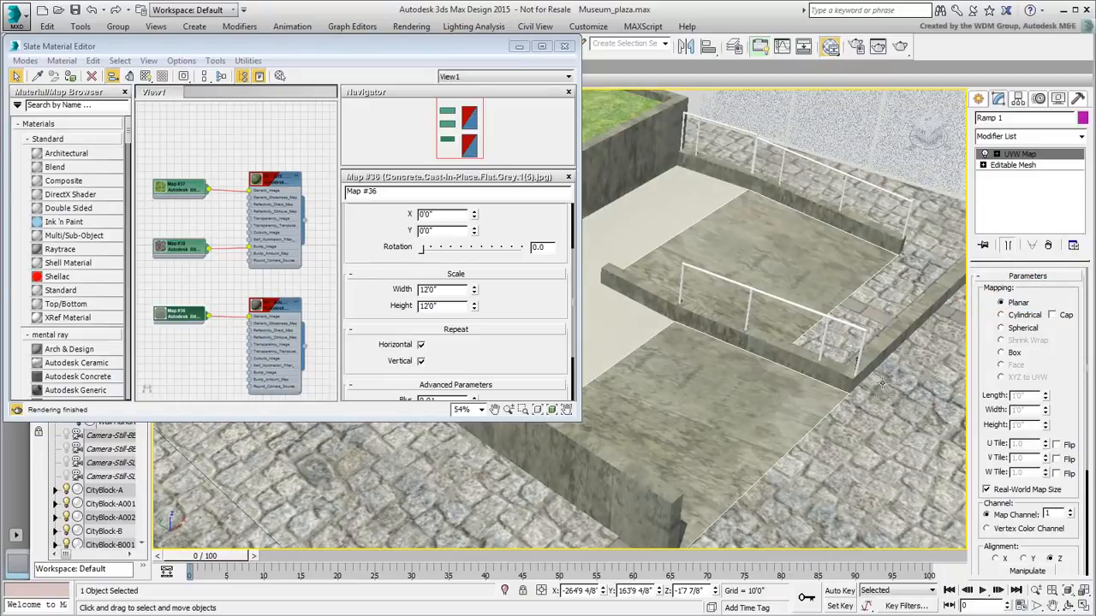
pyautogui.click(1001, 352)
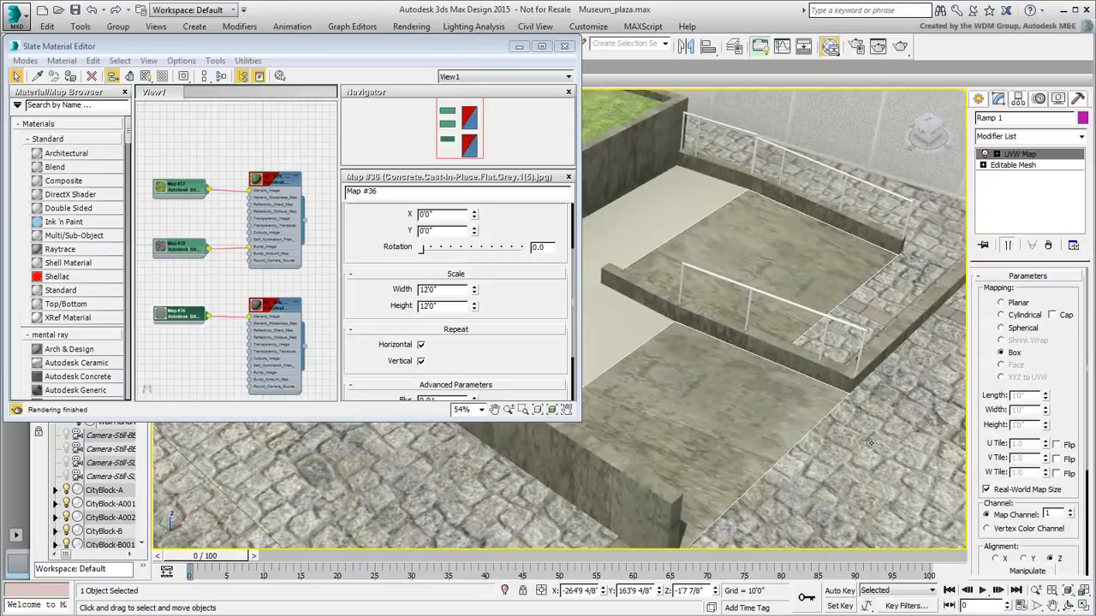
# Step: Select the Concrete object at the pale landing between the ramps and view the whole museum building
pyautogui.scroll(-5, 824, 336)
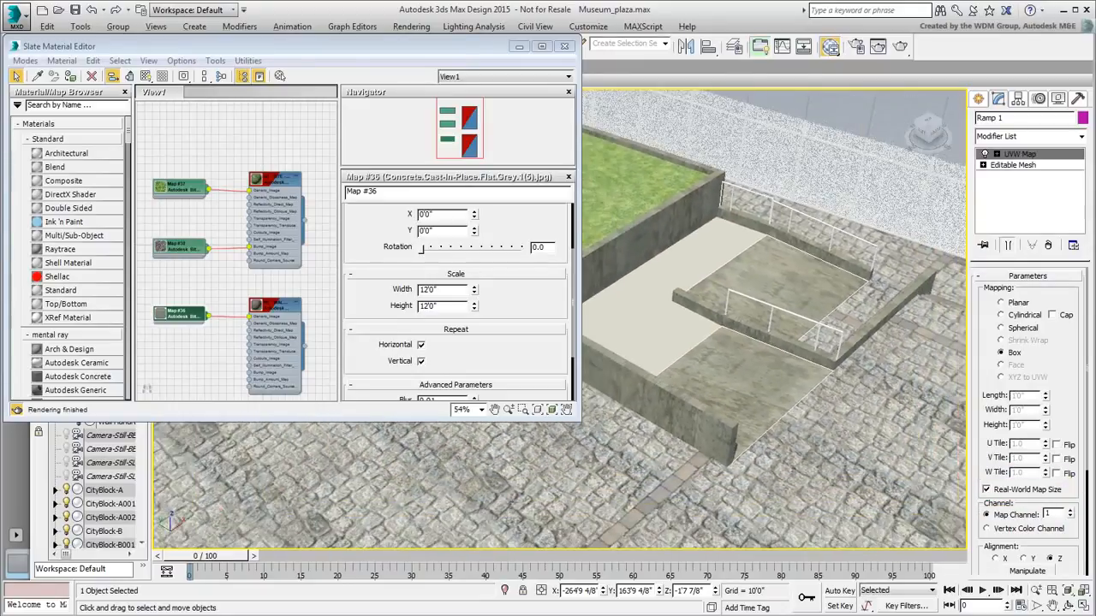
pyautogui.moveTo(784, 345); pyautogui.dragTo(847, 388, button='middle')
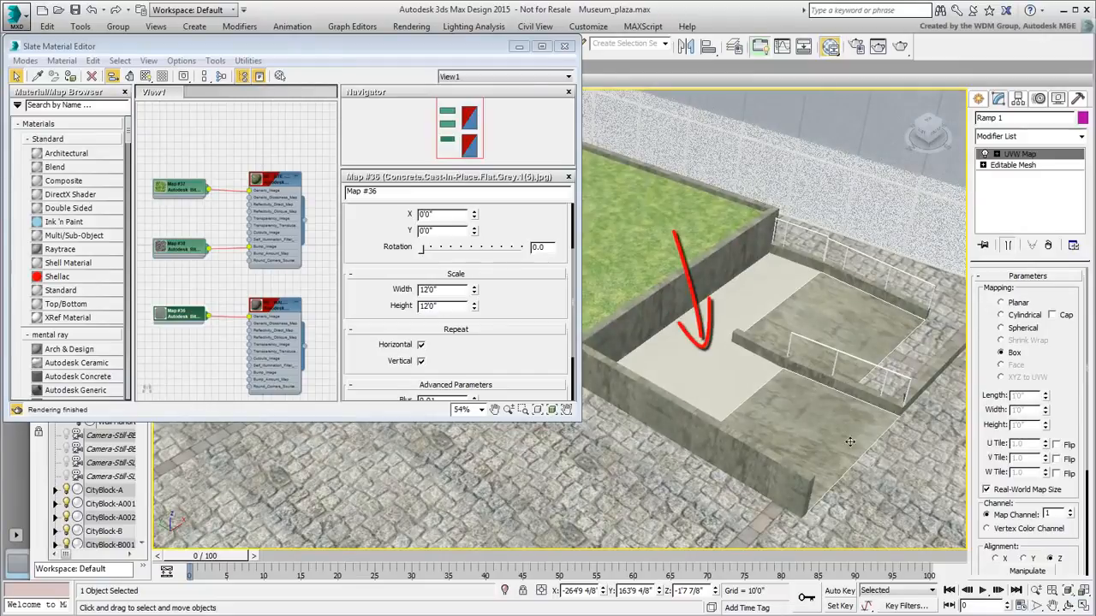
pyautogui.click(702, 355)
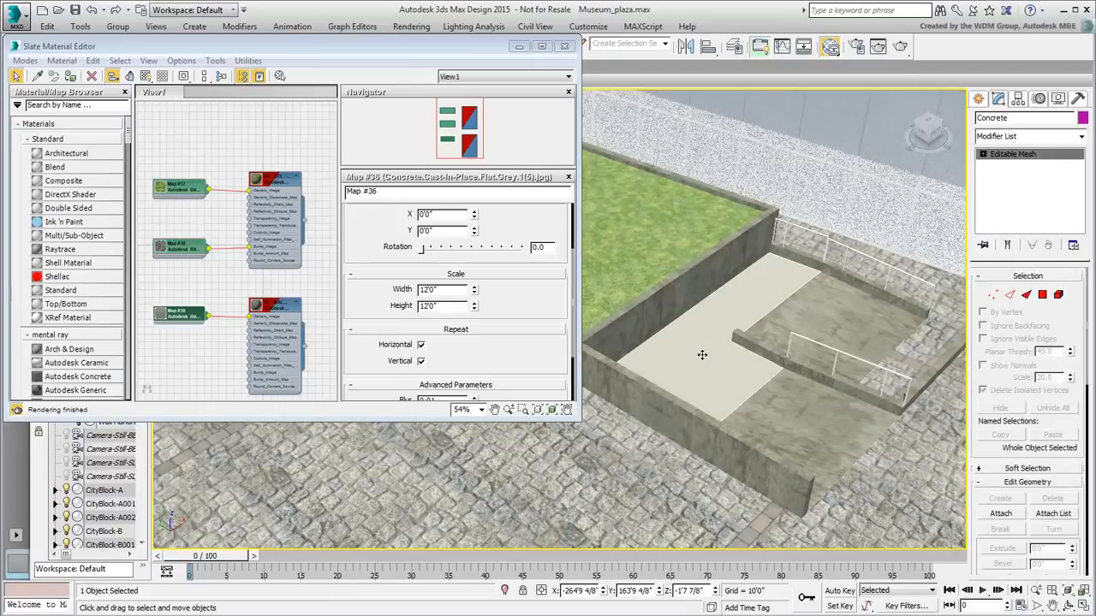
pyautogui.scroll(-5, 727, 358)
pyautogui.keyDown('alt'); pyautogui.moveTo(708, 407); pyautogui.dragTo(687, 407, button='middle'); pyautogui.keyUp('alt')
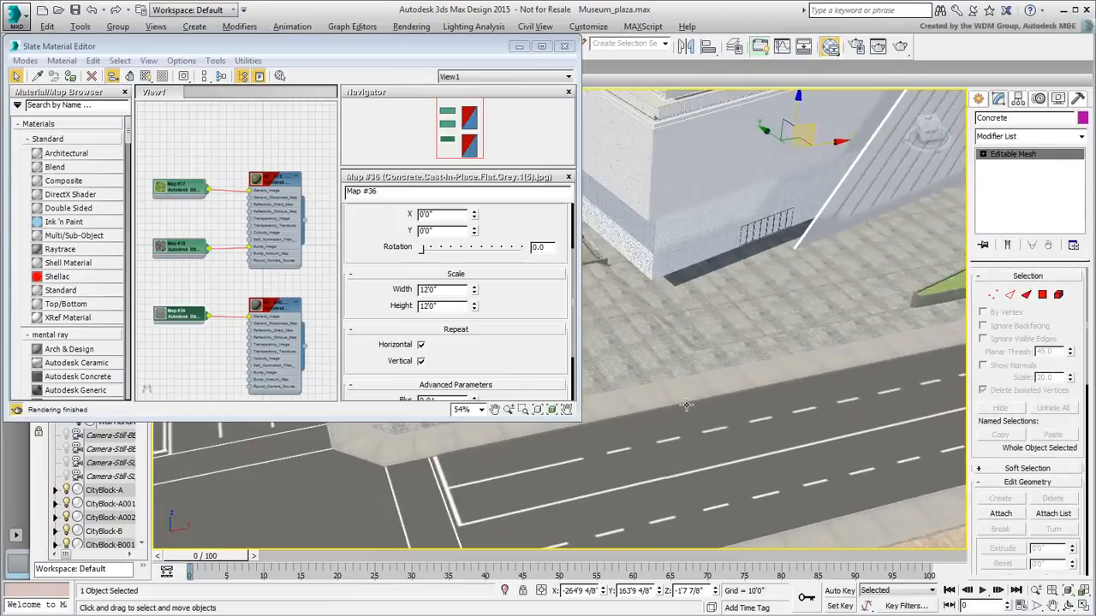
pyautogui.scroll(-3, 686, 406)
pyautogui.moveTo(758, 425); pyautogui.dragTo(751, 554, button='middle')
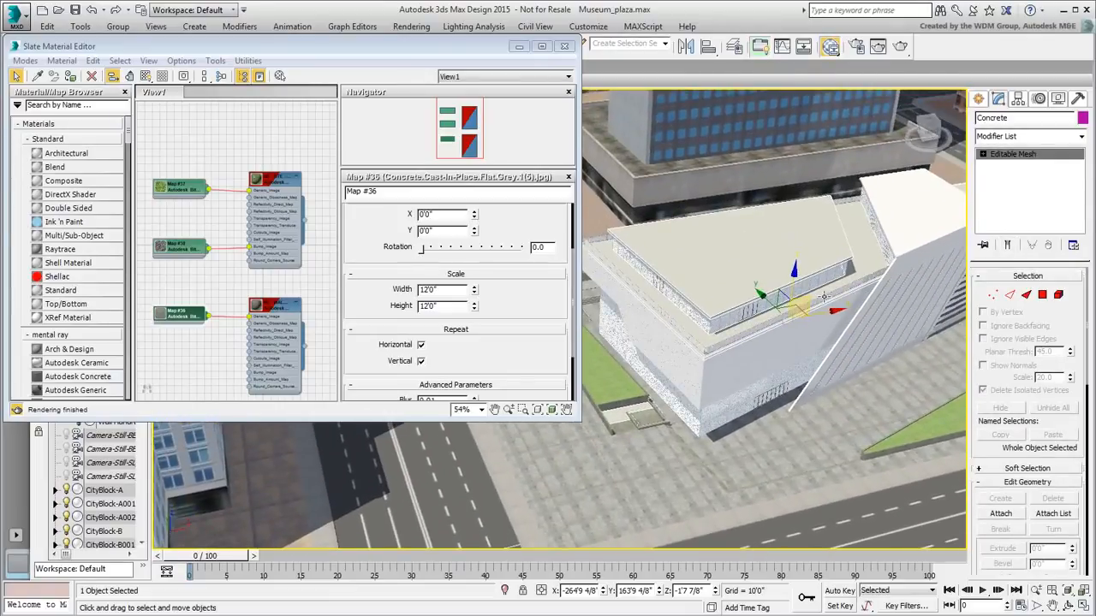
# Step: Test-move the Concrete object to check which parts belong to it, undo each move and close the material editor
pyautogui.moveTo(810, 298); pyautogui.dragTo(826, 272)
pyautogui.hotkey('ctrl', 'z')
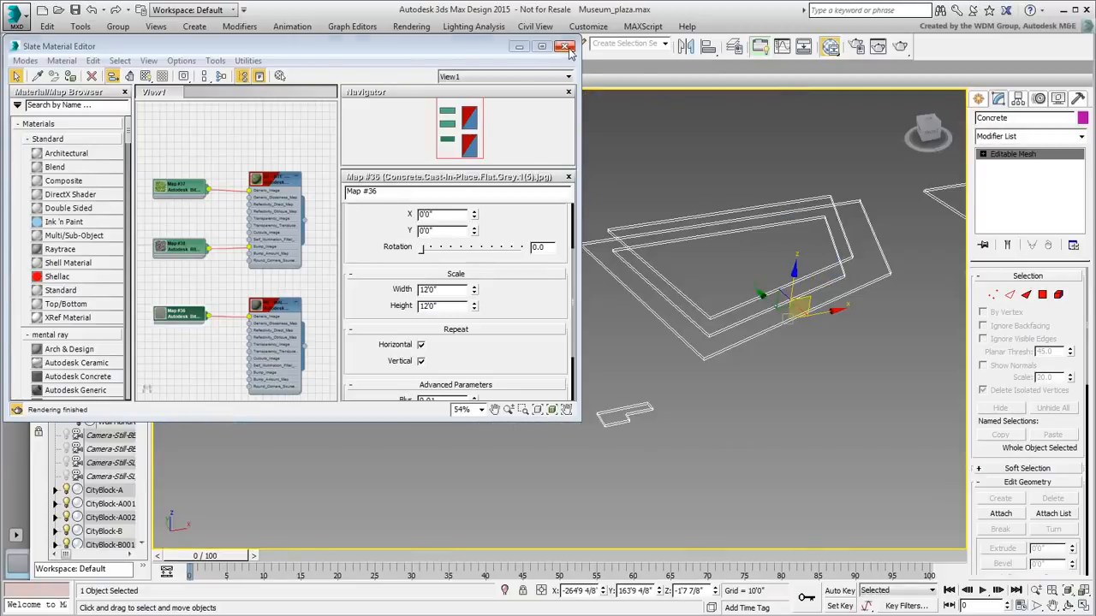
pyautogui.click(566, 47)
pyautogui.moveTo(568, 276); pyautogui.dragTo(486, 274, button='middle')
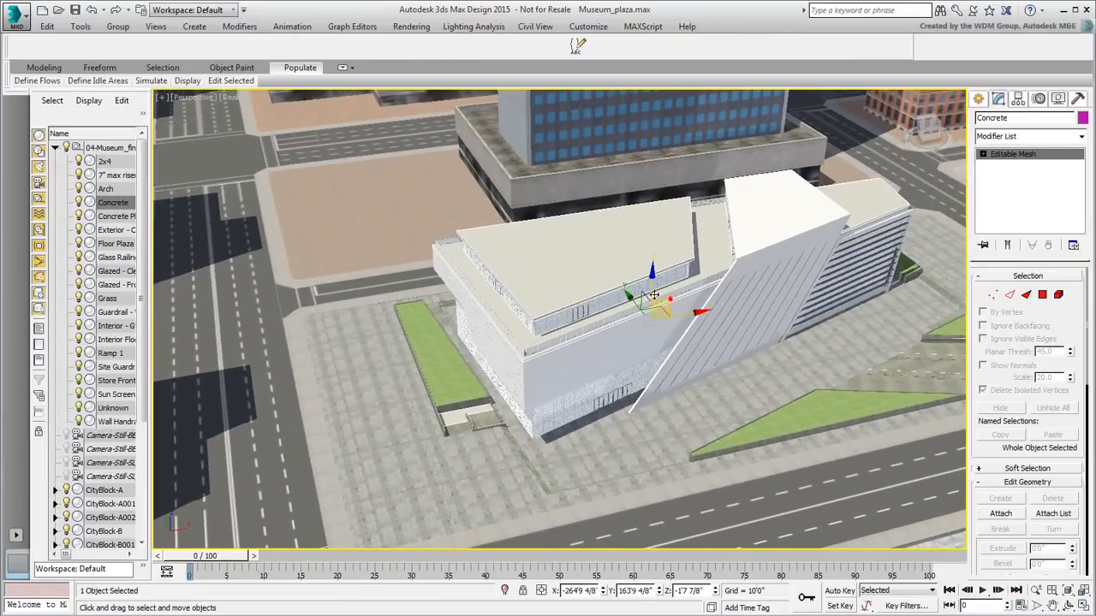
pyautogui.moveTo(673, 302); pyautogui.dragTo(616, 249)
pyautogui.hotkey('ctrl', 'z')
# Step: Detach the ramp landing element from the Concrete mesh as a separate object named Ramp_Landing and leave element editing
pyautogui.keyDown('alt'); pyautogui.moveTo(533, 396); pyautogui.dragTo(509, 411, button='middle'); pyautogui.keyUp('alt')
pyautogui.scroll(4, 555, 397)
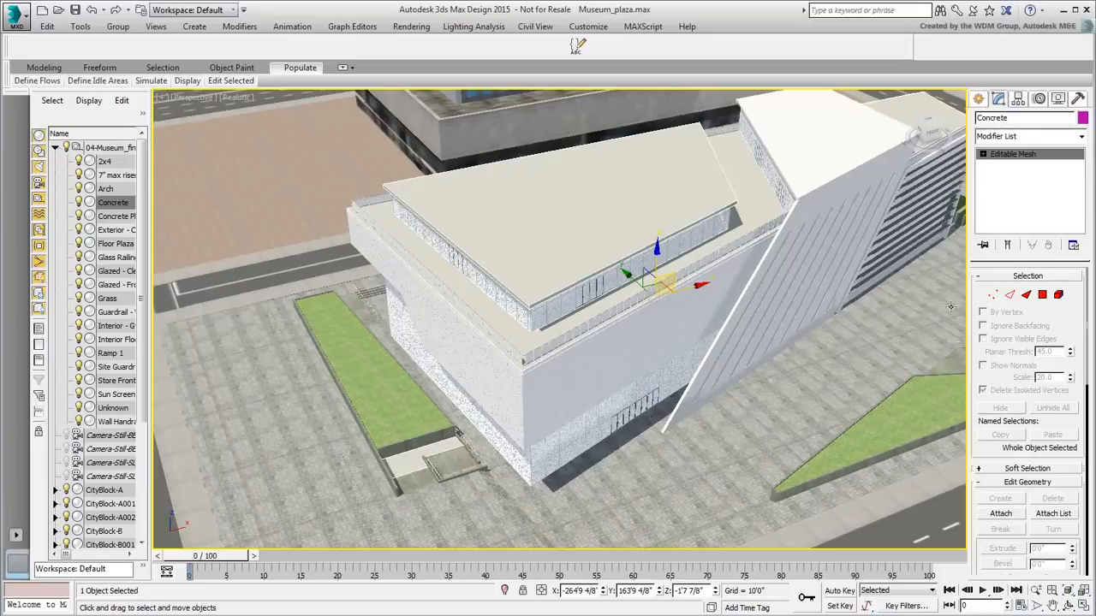
pyautogui.click(1058, 294)
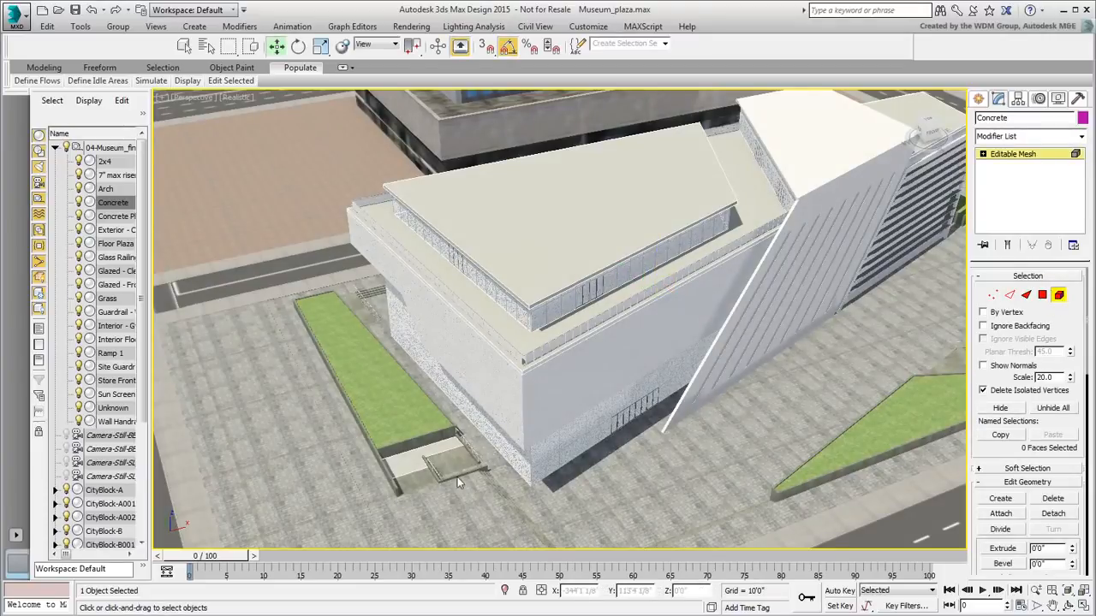
pyautogui.click(425, 471)
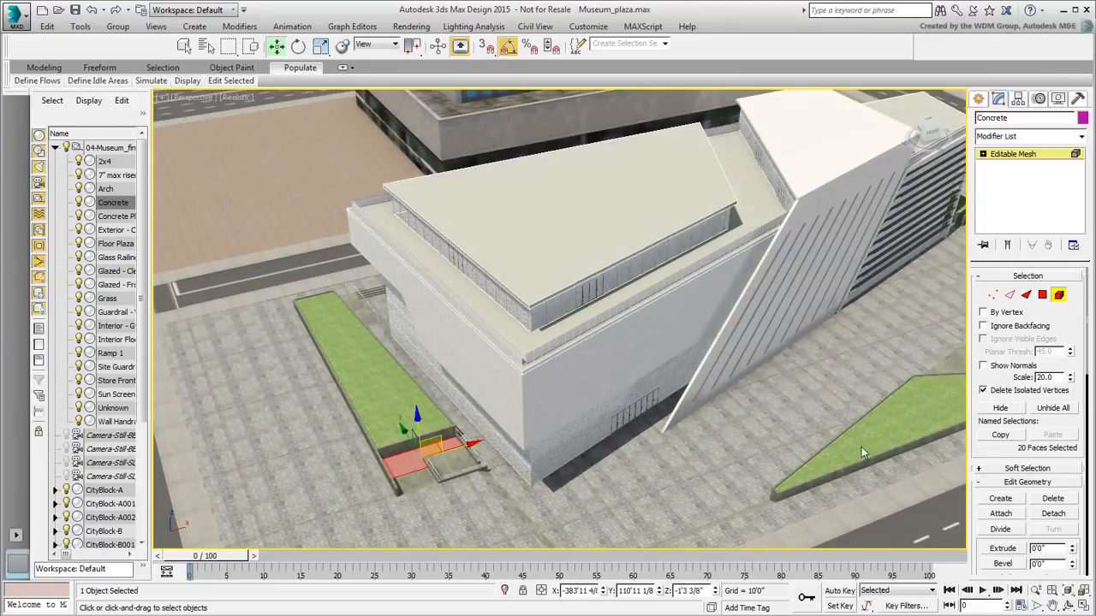
pyautogui.click(1053, 514)
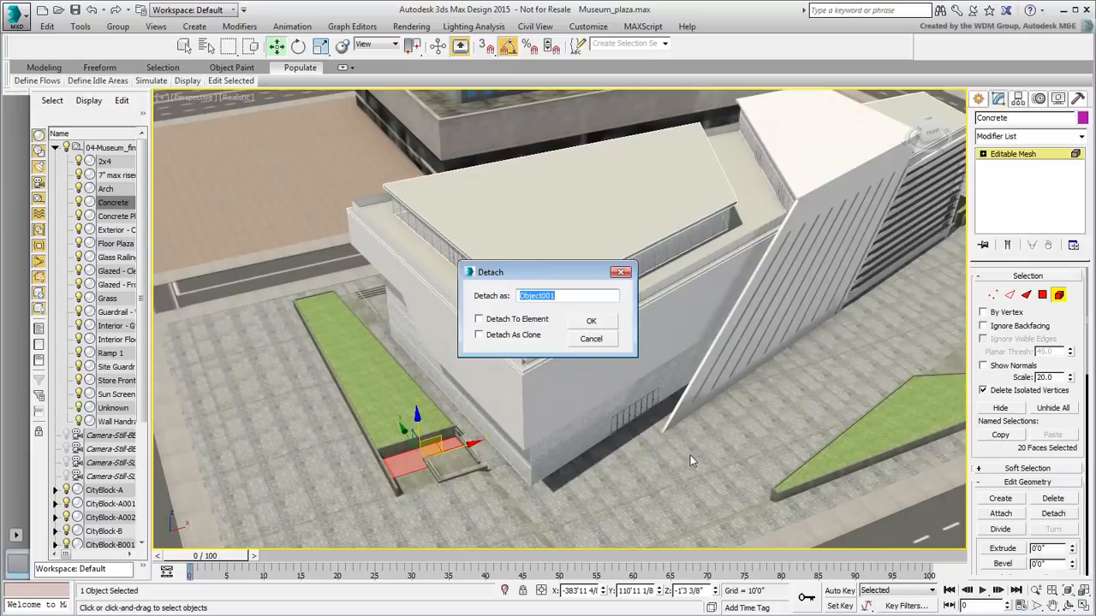
pyautogui.write('Ramp_Landing')
pyautogui.click(591, 321)
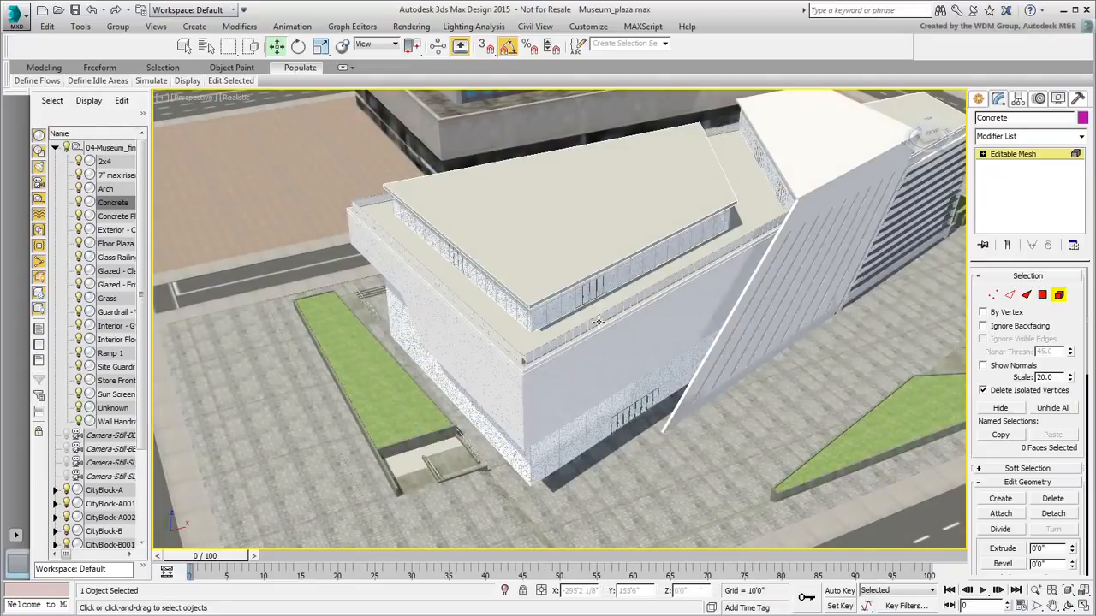
pyautogui.click(1059, 295)
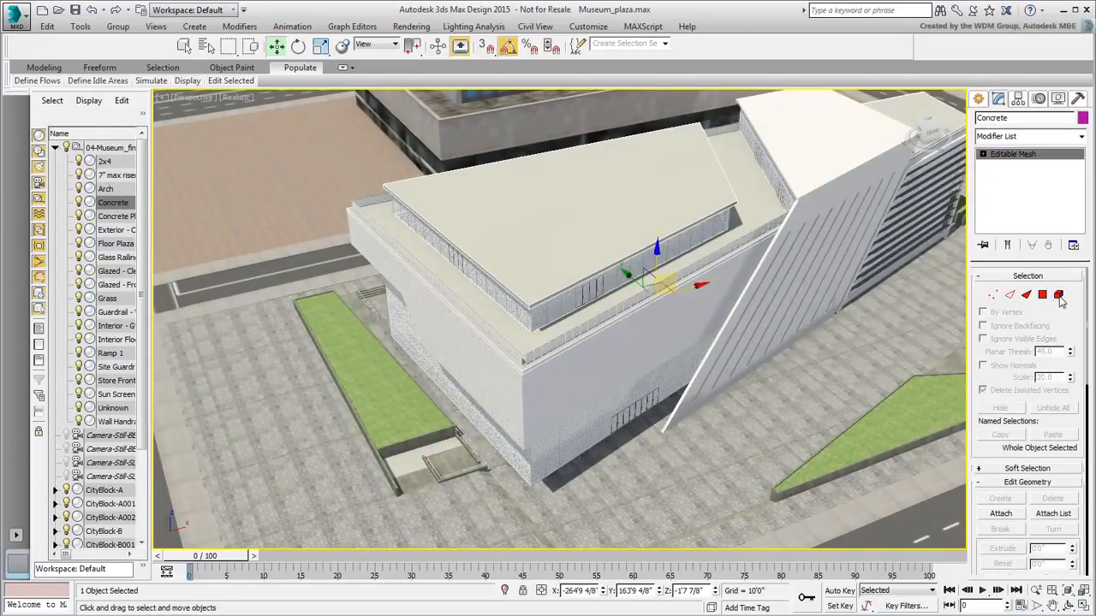
# Step: Select Ramp_Landing and place it in the scene hierarchy under the museum's parent node
pyautogui.click(398, 464)
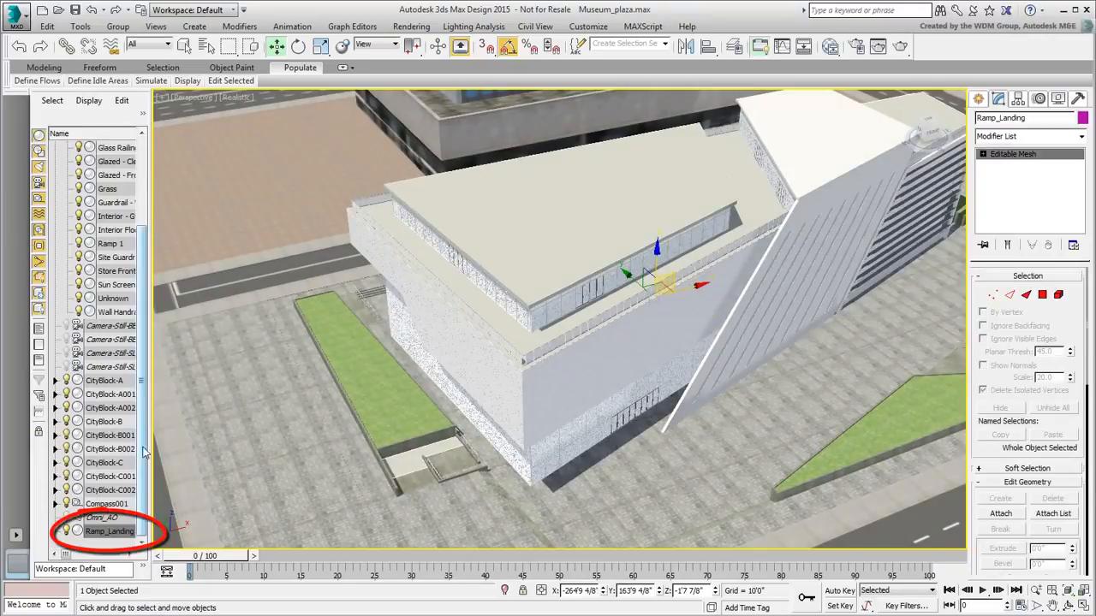
pyautogui.scroll(3, 144, 411)
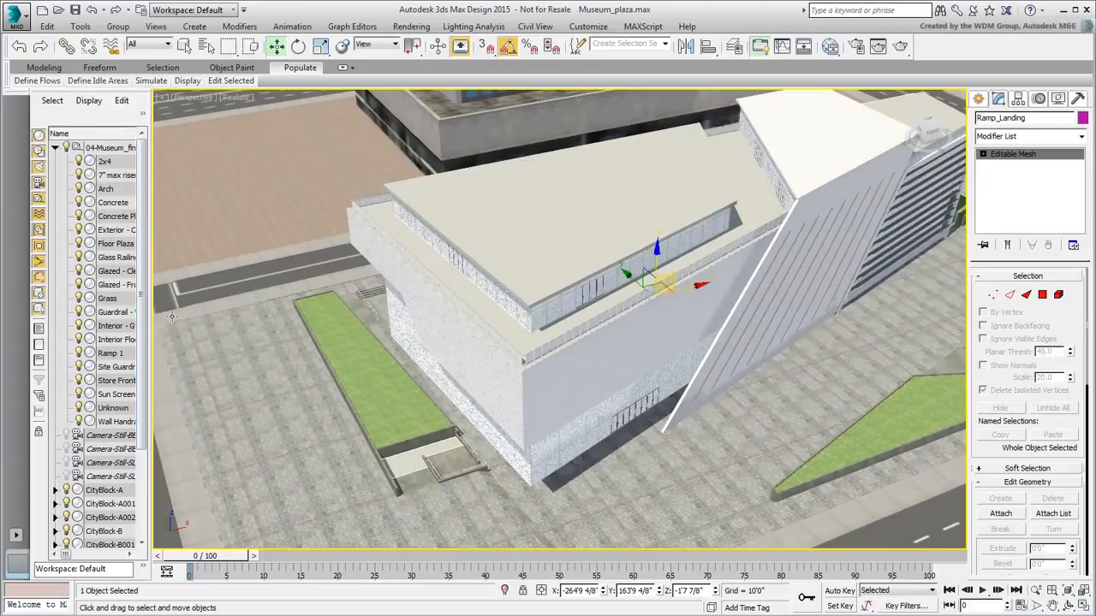
pyautogui.scroll(-5, 146, 342)
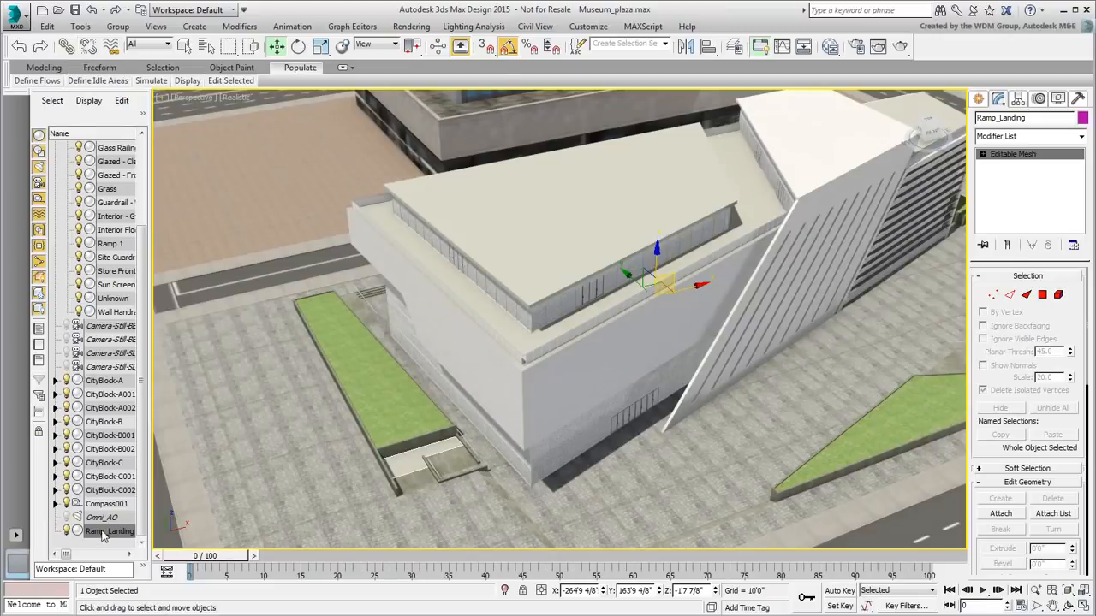
pyautogui.moveTo(105, 537)
pyautogui.mouseDown()
pyautogui.moveTo(110, 139)
pyautogui.moveTo(109, 151)
pyautogui.mouseUp()
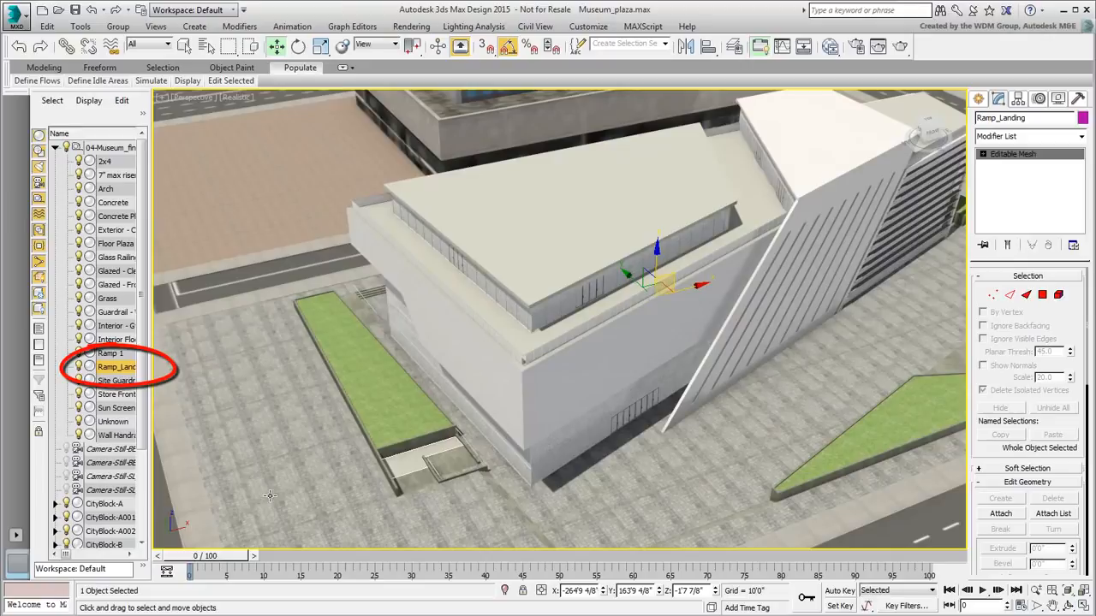
# Step: Apply the wall concrete material to Ramp_Landing and close the material editor
pyautogui.press('z')
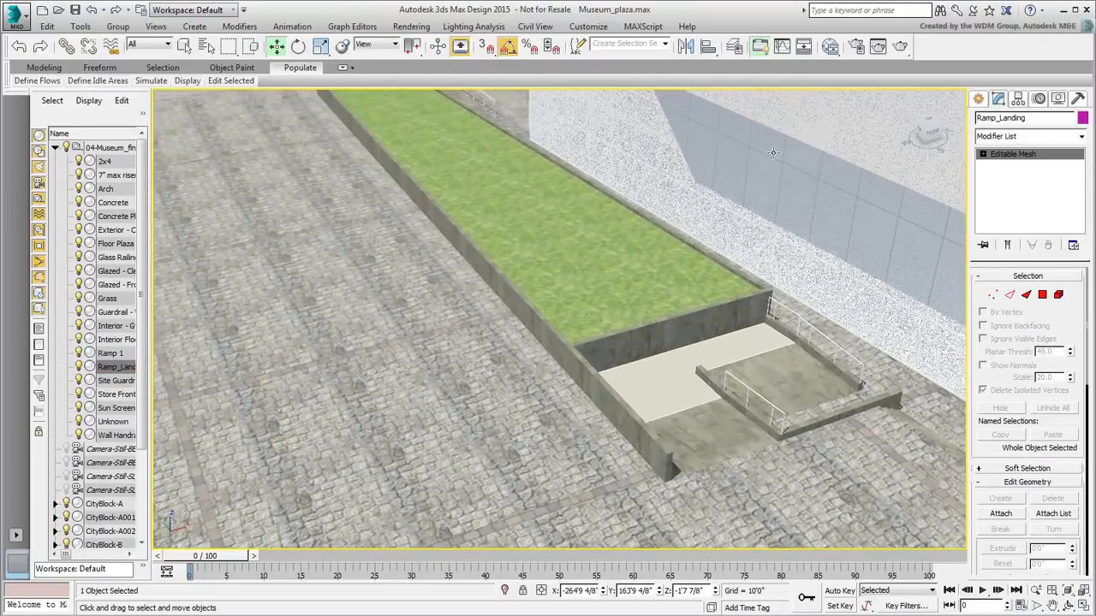
pyautogui.click(829, 46)
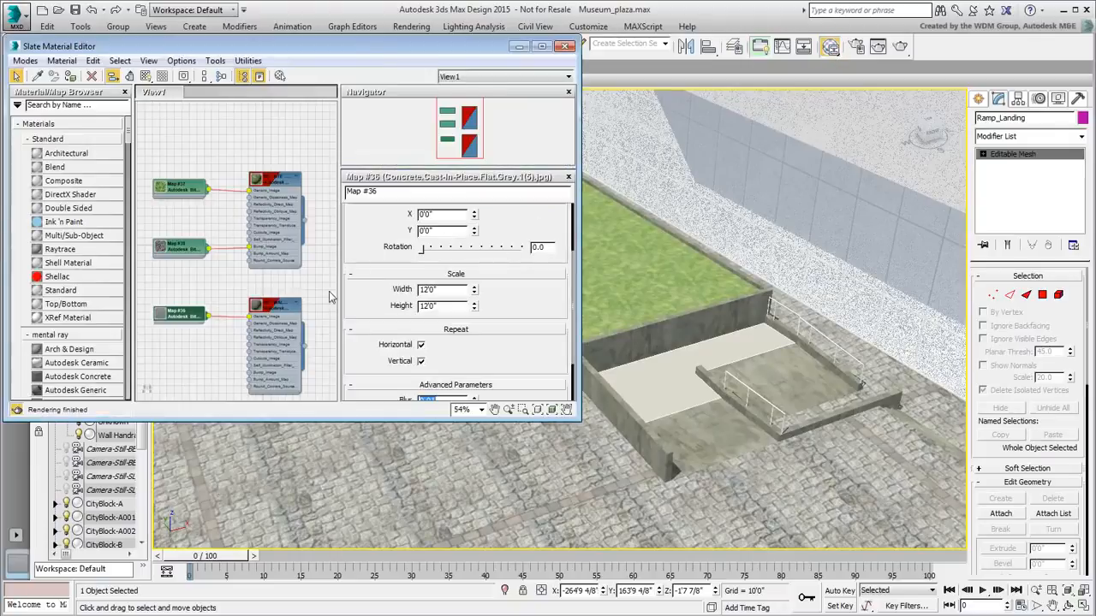
pyautogui.moveTo(305, 356); pyautogui.dragTo(665, 383)
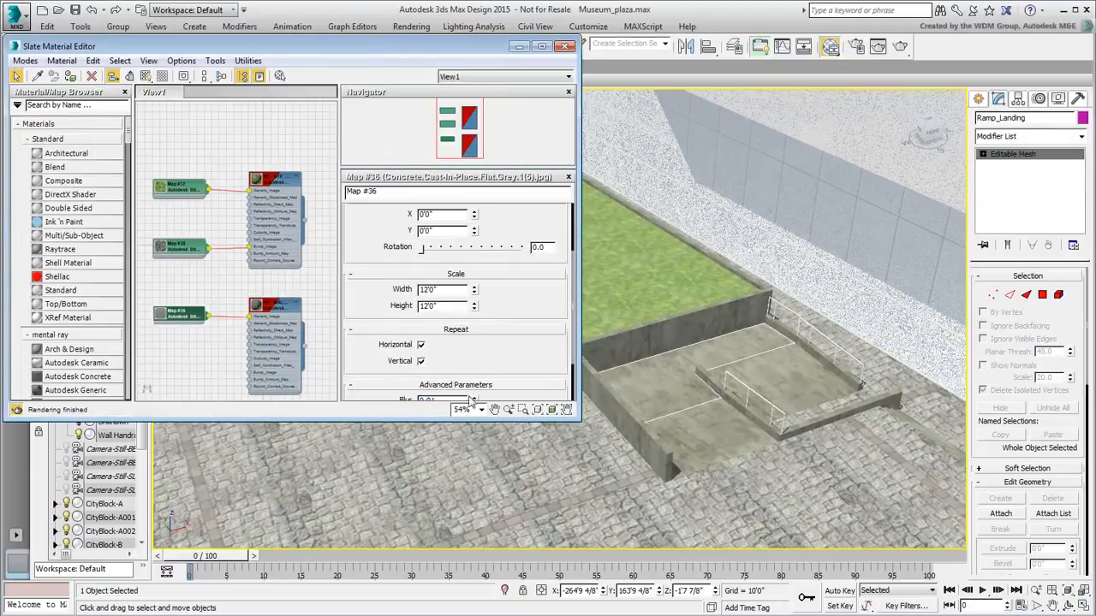
pyautogui.click(564, 45)
# Step: Place a Generic Oak foliage object on the grass of the planter beside the museum ramp, with AutoGrid enabled
pyautogui.scroll(-3, 675, 205)
pyautogui.moveTo(674, 206); pyautogui.dragTo(543, 369, button='middle')
pyautogui.scroll(-3, 565, 271)
pyautogui.scroll(-3, 539, 293)
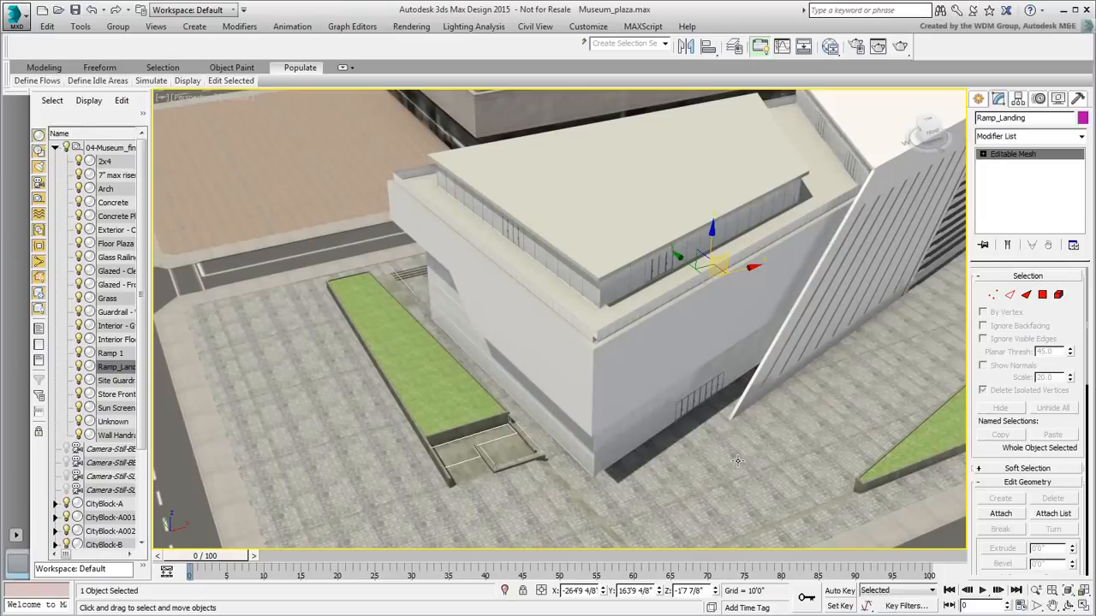
pyautogui.click(978, 100)
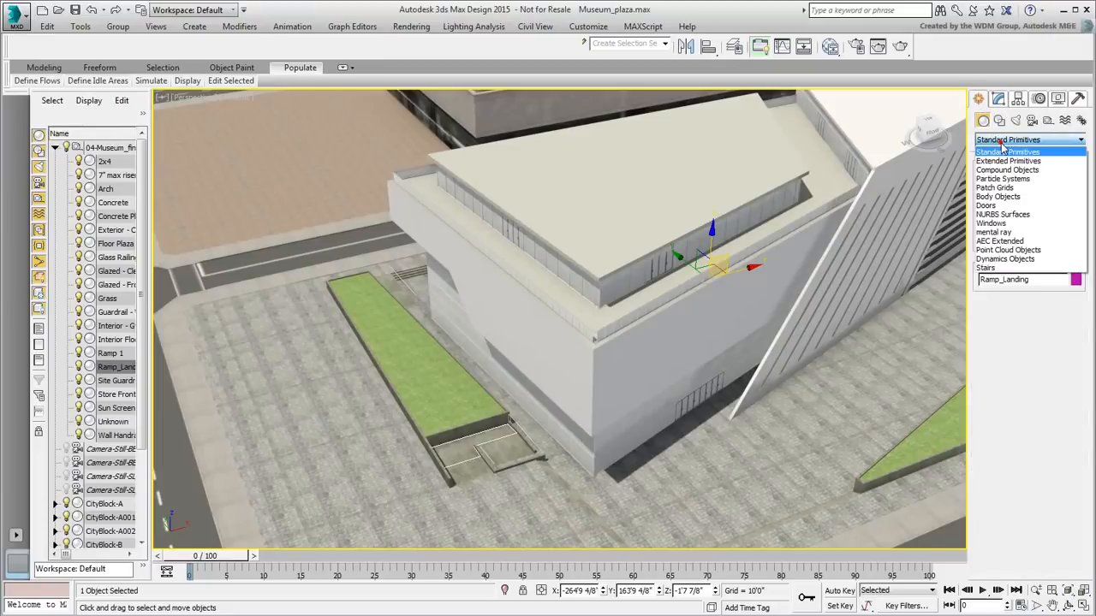
pyautogui.click(1002, 141)
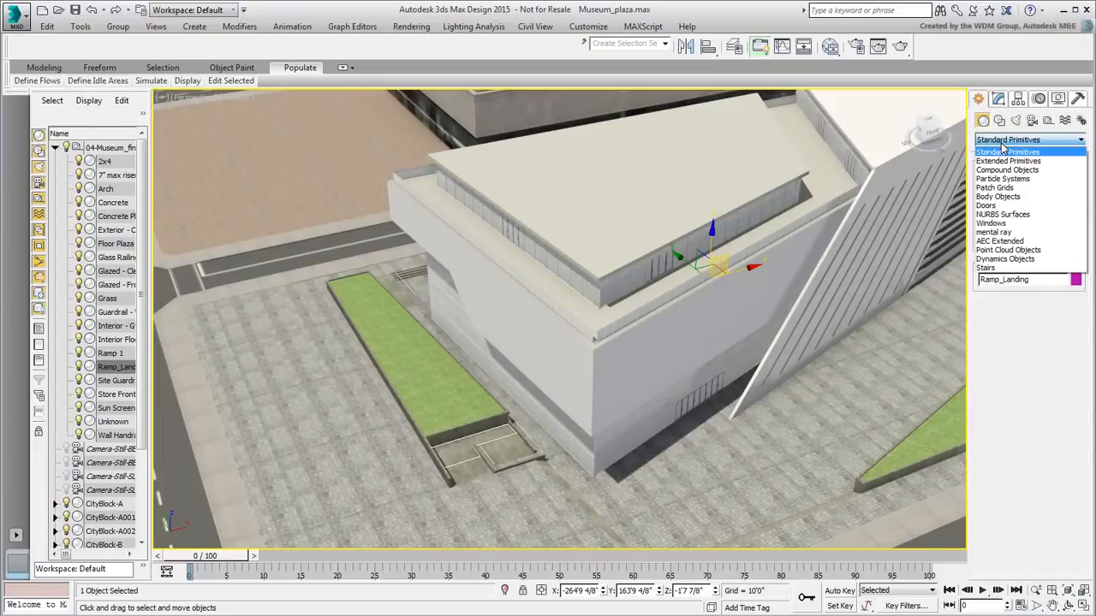
pyautogui.click(1006, 243)
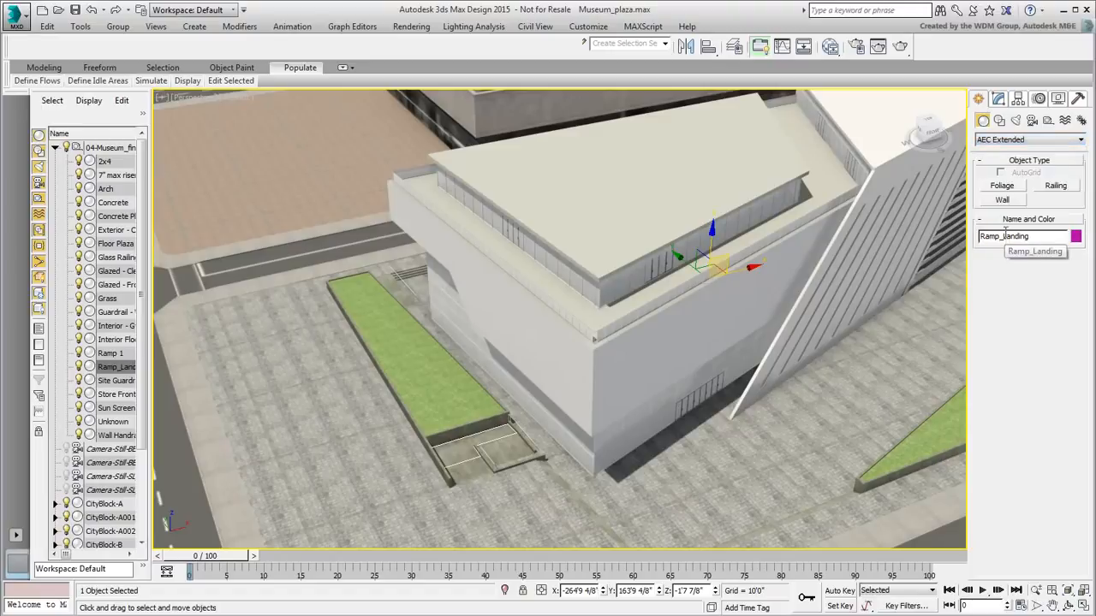
pyautogui.click(1001, 186)
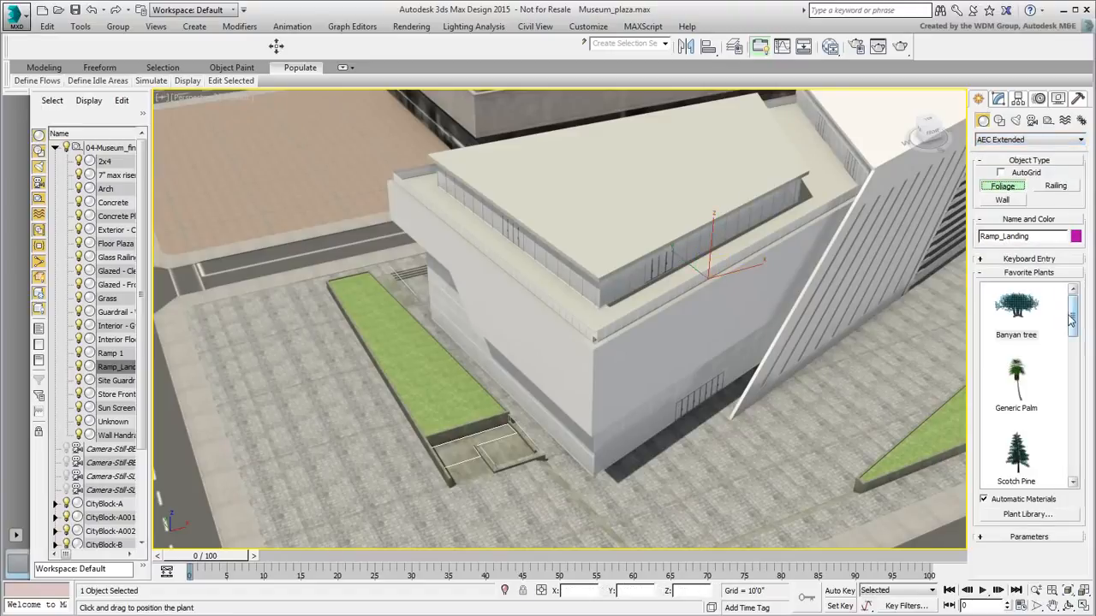
pyautogui.moveTo(1075, 316); pyautogui.dragTo(1074, 471)
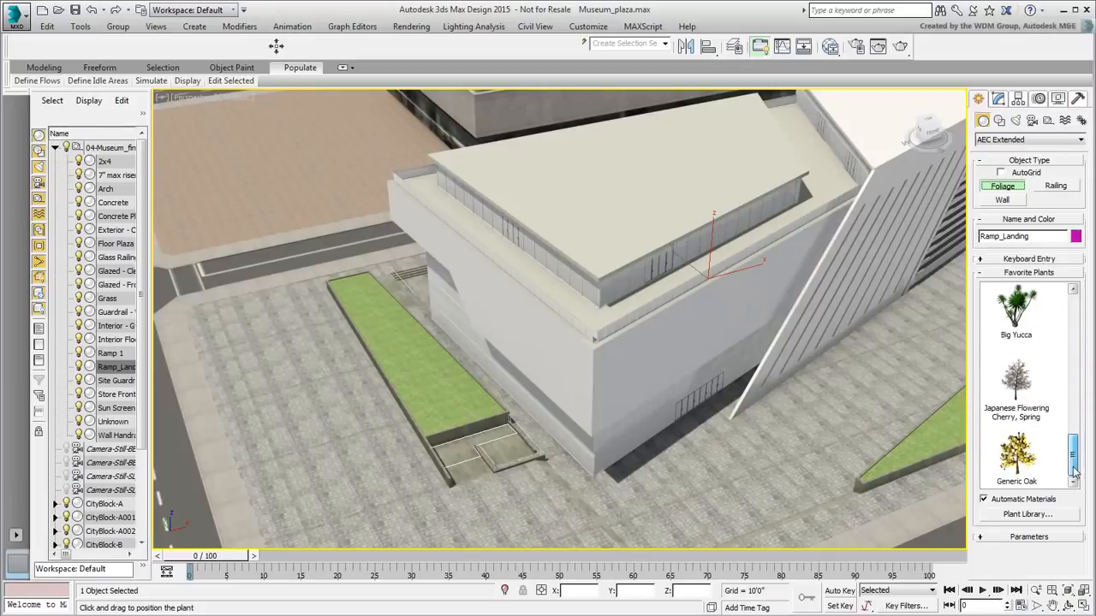
pyautogui.click(1028, 463)
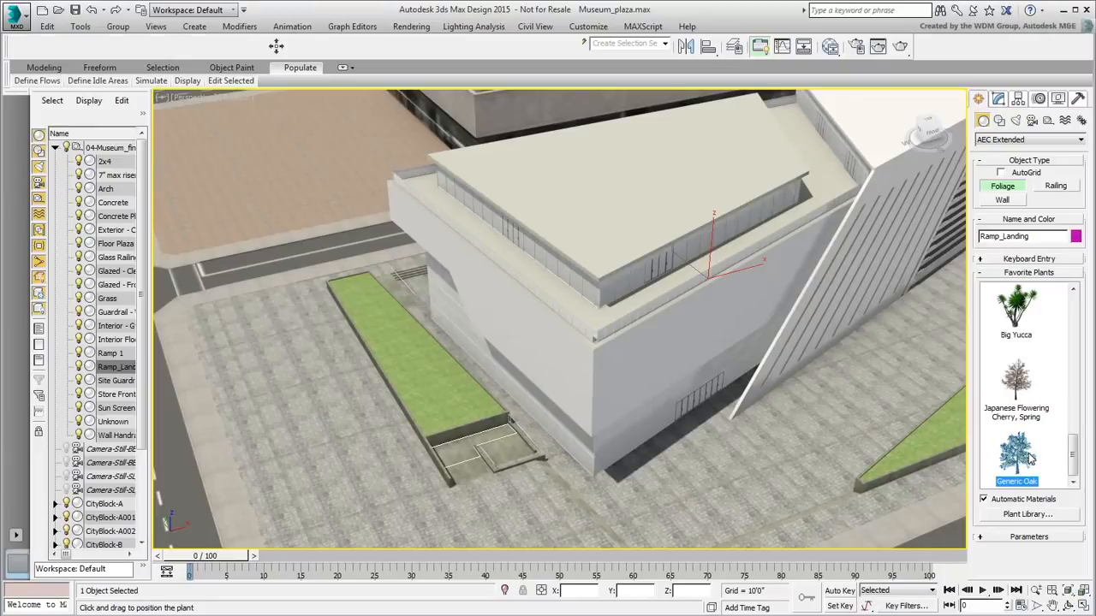
pyautogui.click(1001, 172)
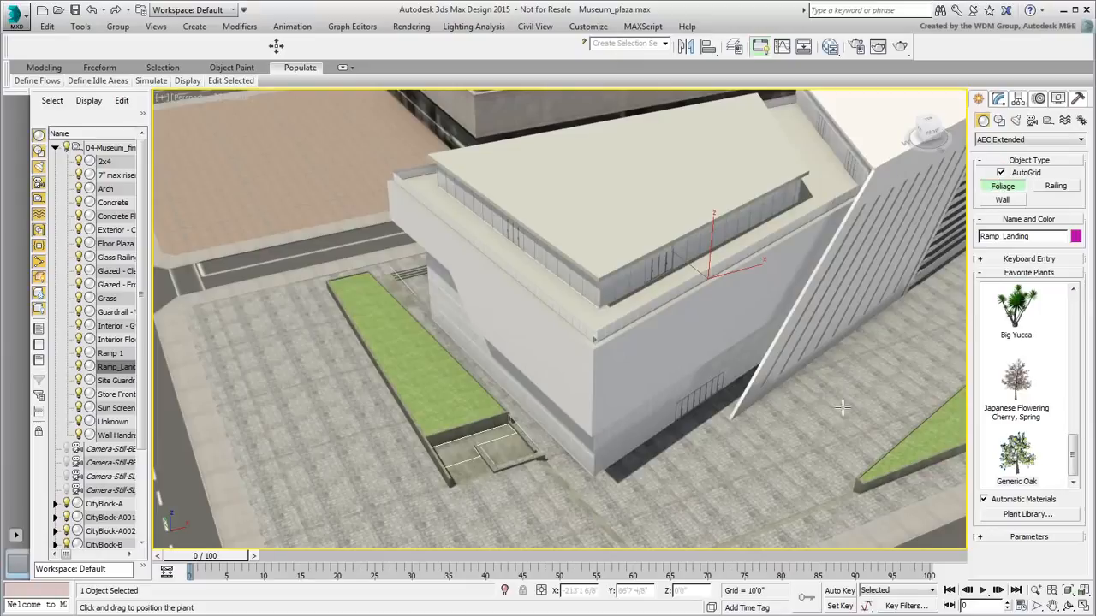
pyautogui.click(437, 393)
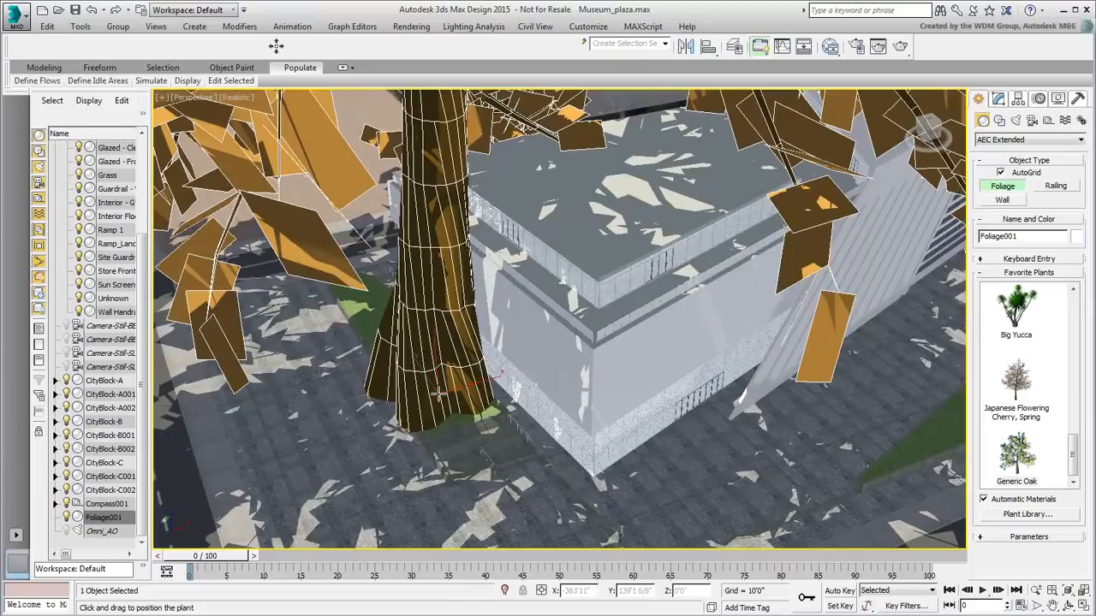
# Step: Set the oak tree's height to 30'0" and check its face count in the object properties
pyautogui.click(998, 100)
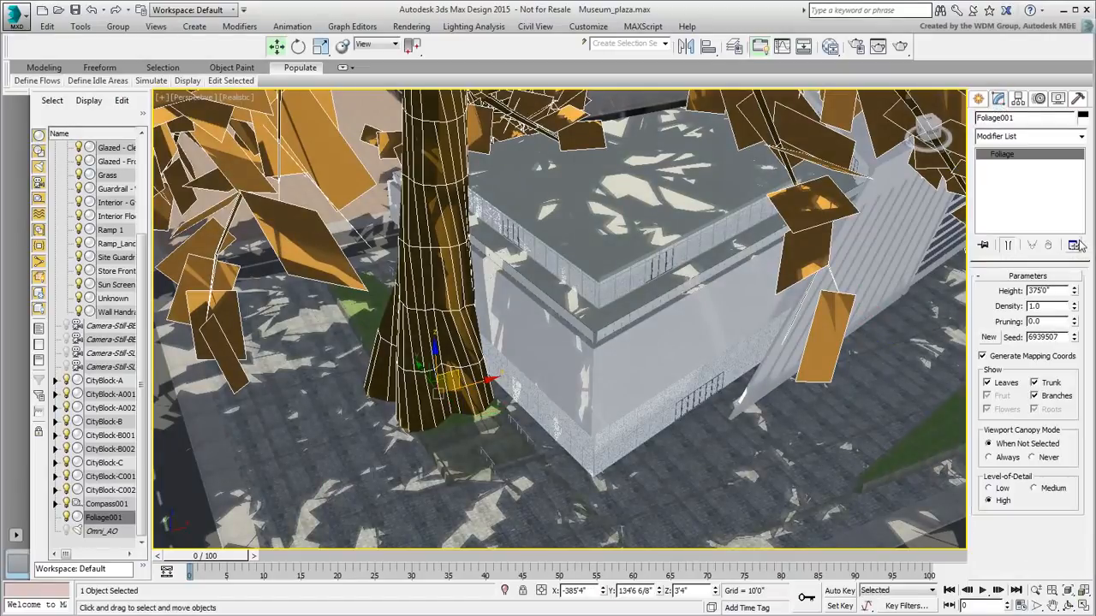
pyautogui.moveTo(1075, 291); pyautogui.dragTo(1084, 357)
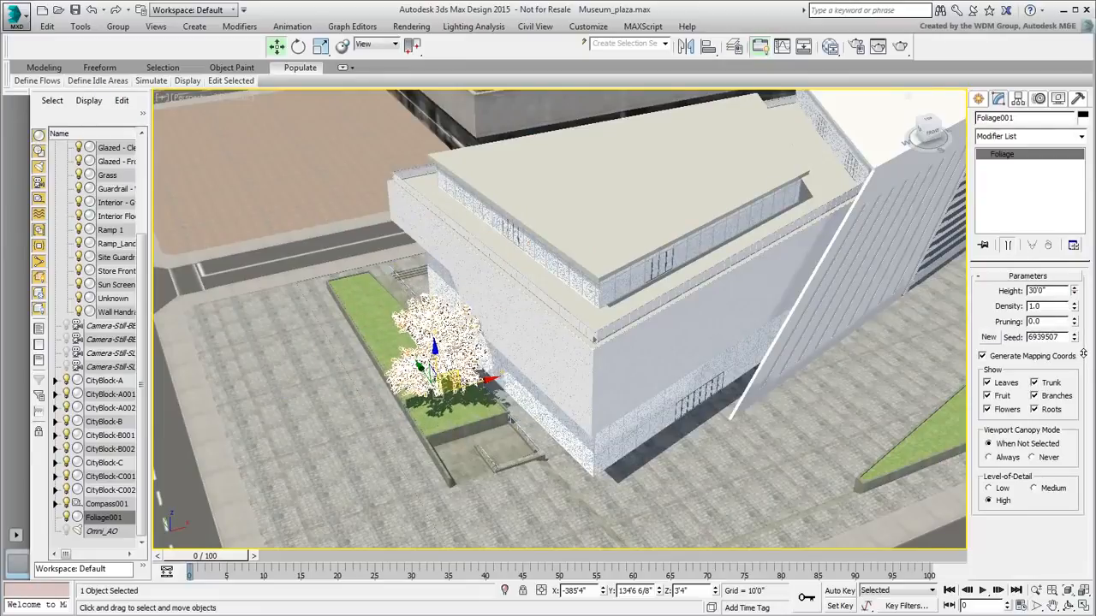
pyautogui.keyDown('alt'); pyautogui.moveTo(478, 436); pyautogui.dragTo(557, 418, button='middle'); pyautogui.keyUp('alt')
pyautogui.scroll(2, 557, 418)
pyautogui.scroll(2, 563, 419)
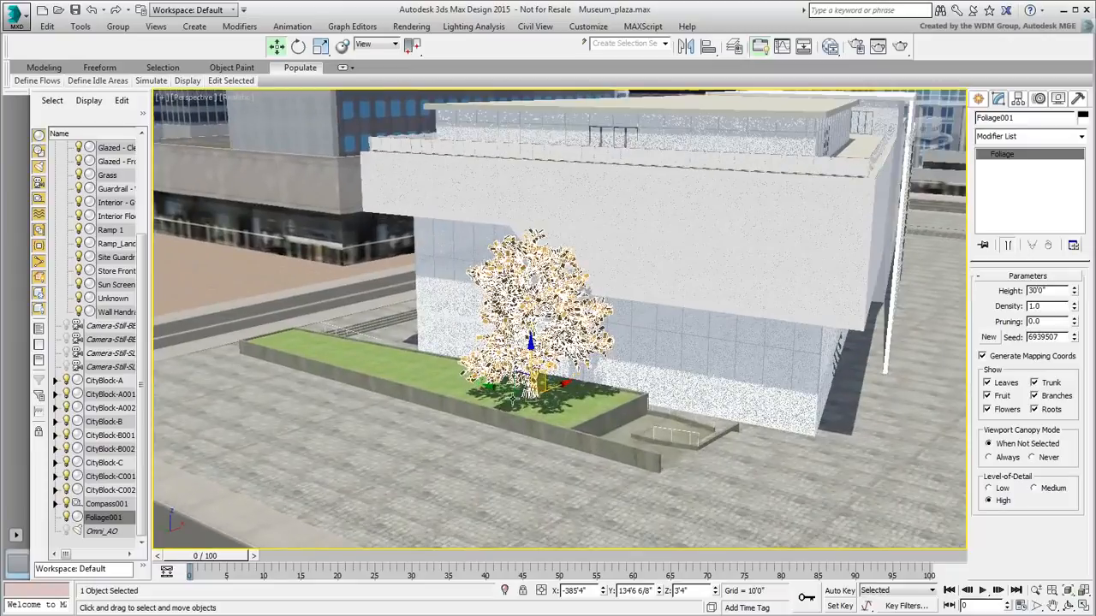
pyautogui.rightClick(527, 351)
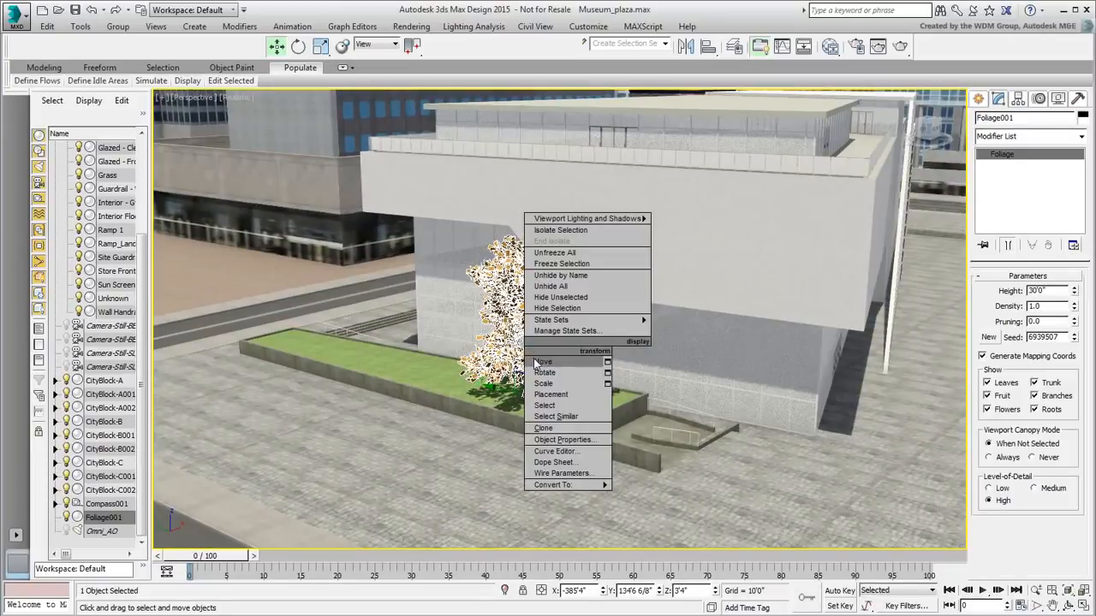
pyautogui.click(567, 440)
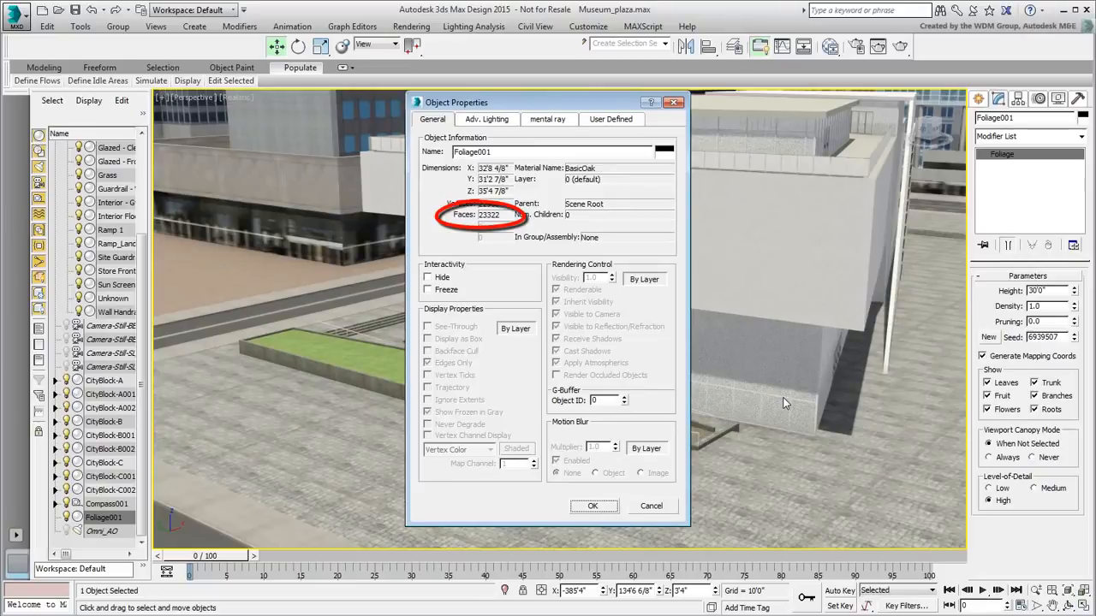
pyautogui.click(651, 507)
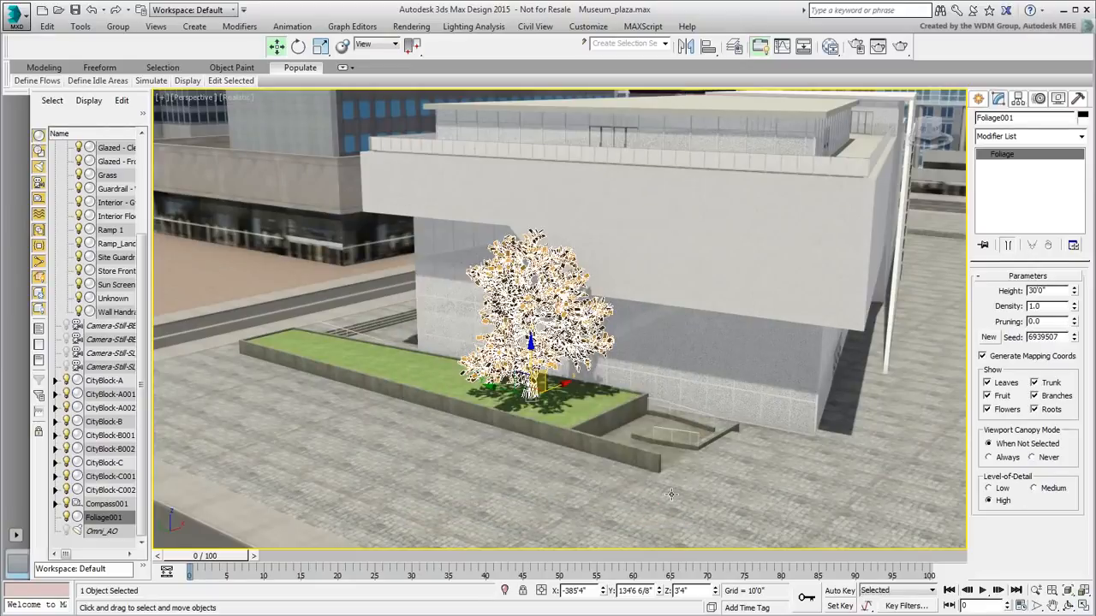
# Step: Reduce the oak's level of detail to Medium and recheck its face count in the object properties
pyautogui.click(1035, 489)
pyautogui.rightClick(563, 341)
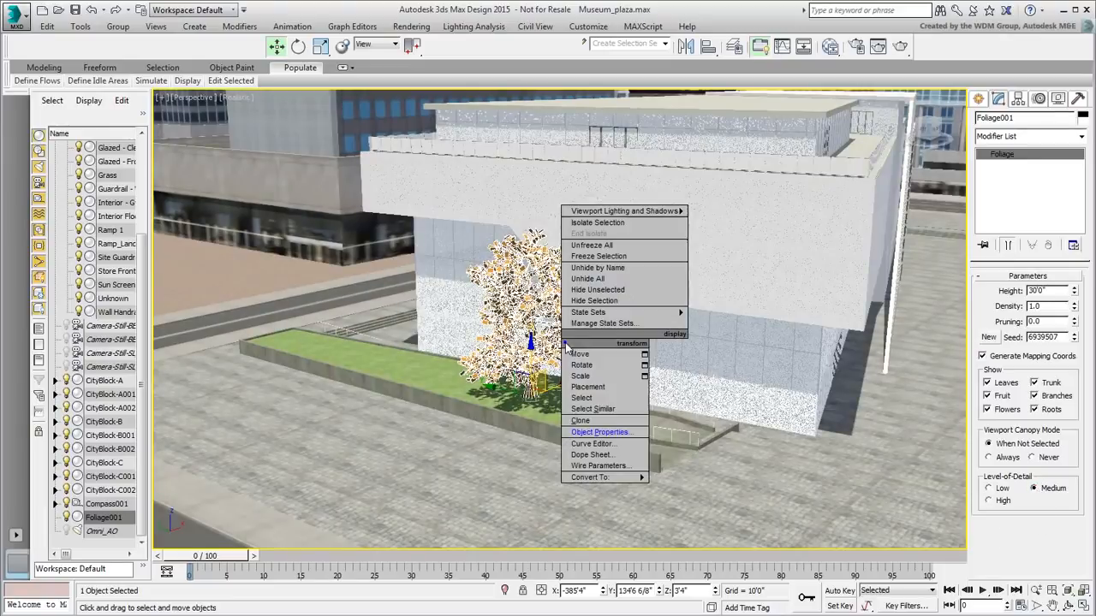
pyautogui.click(616, 433)
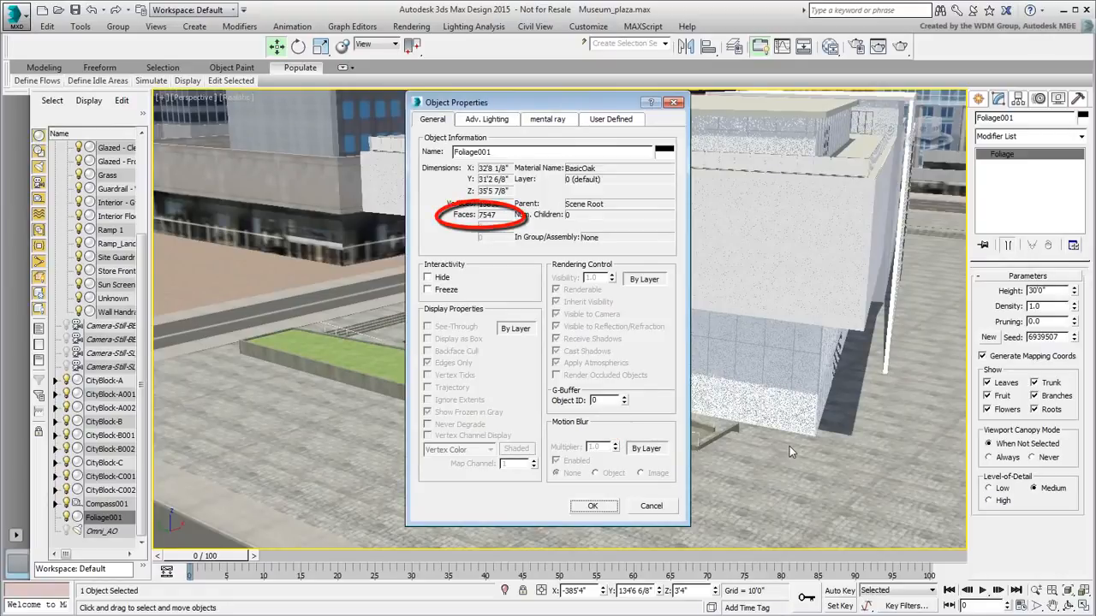
pyautogui.click(591, 506)
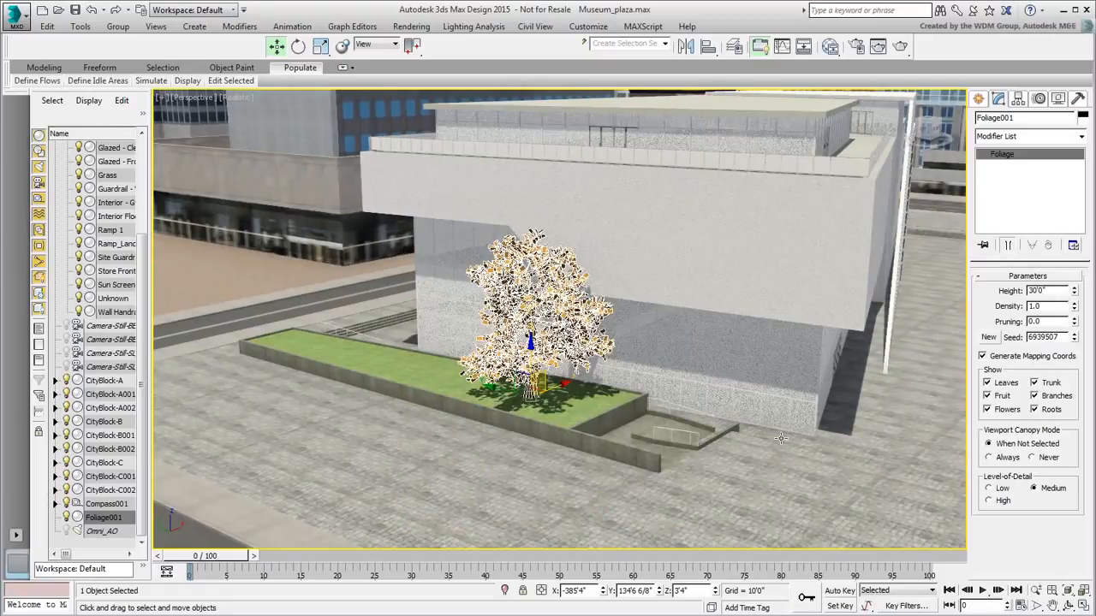
# Step: Turn off the oak's fruit and flowers, and switch its leaves off and on again
pyautogui.click(987, 396)
pyautogui.click(1000, 384)
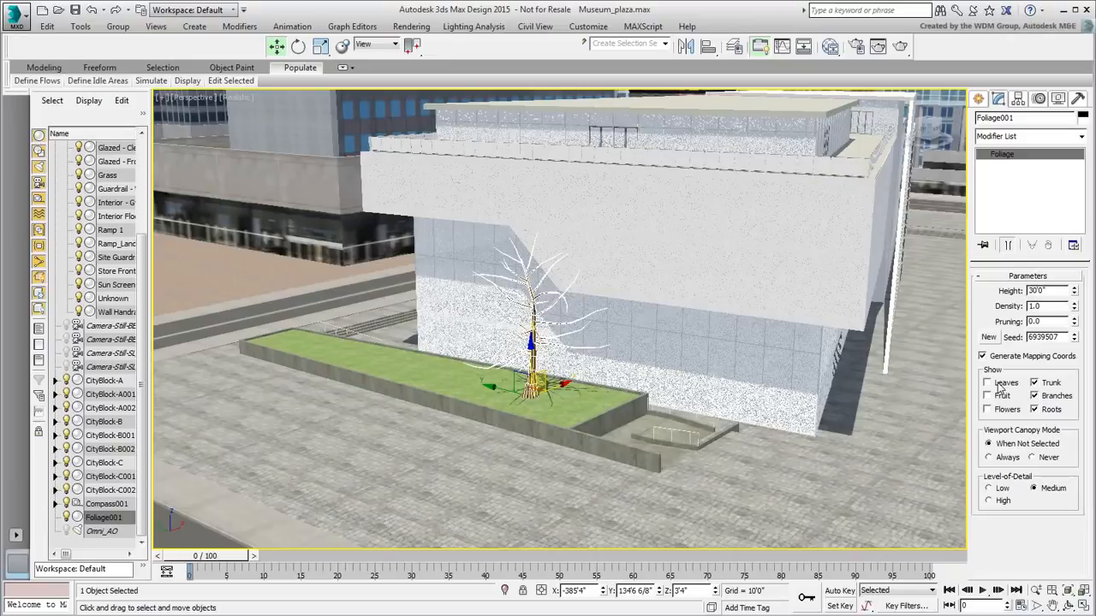
pyautogui.click(997, 385)
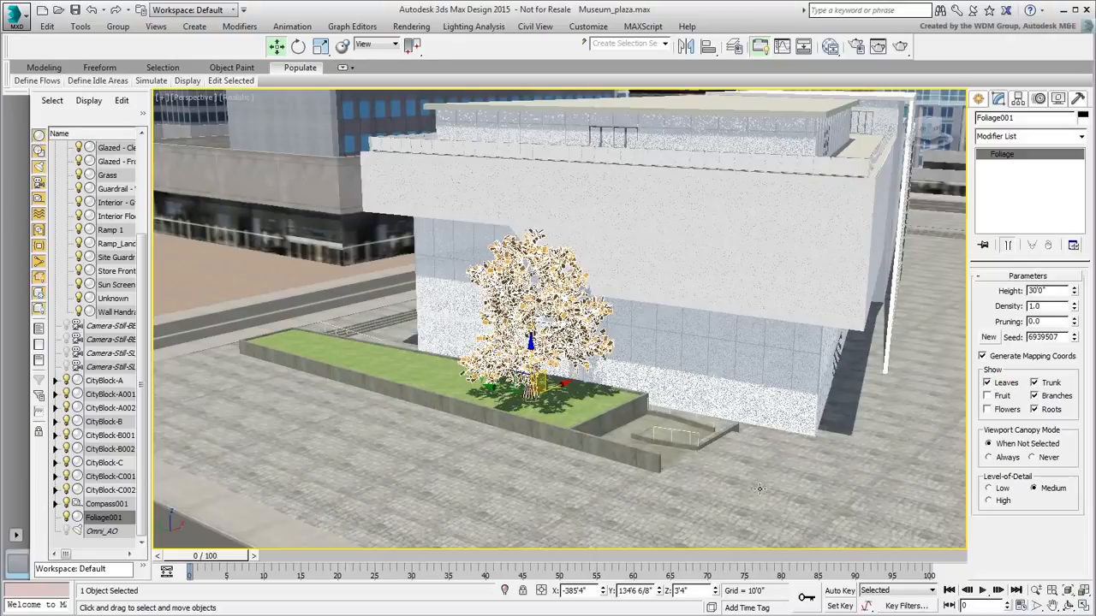
# Step: Render the perspective view to examine the oak tree on the planter, and close the rendered image
pyautogui.click(899, 46)
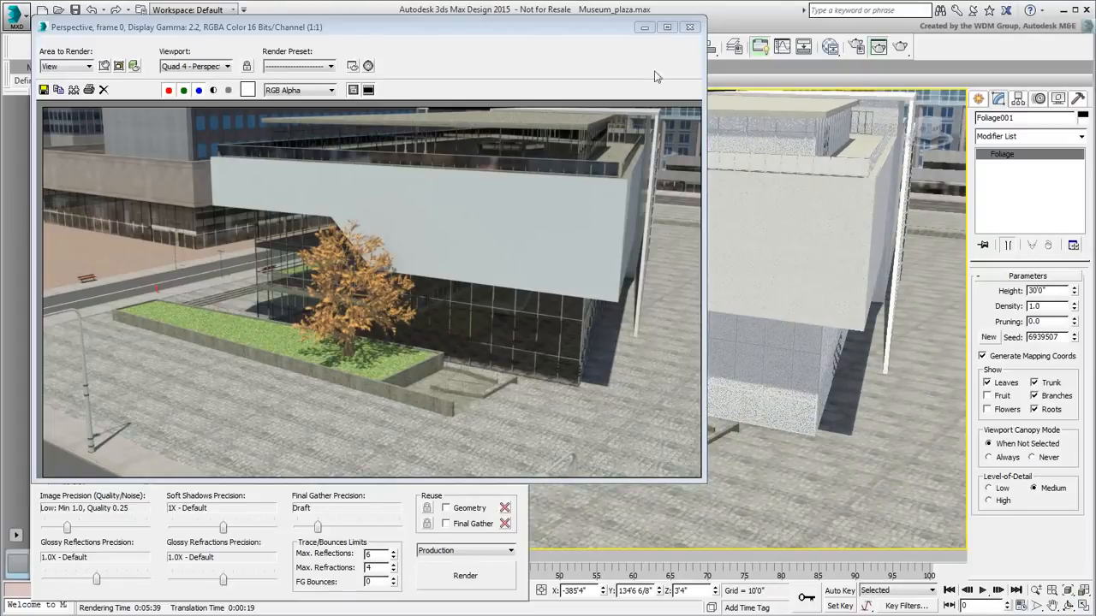
pyautogui.click(692, 27)
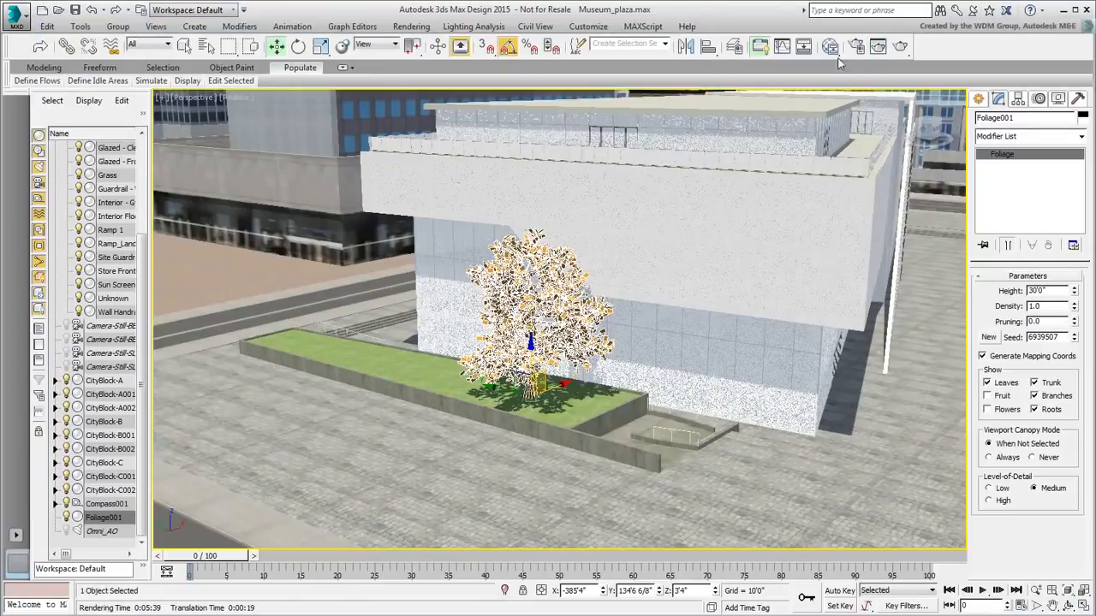
# Step: Pick the oak tree's multi-material into the material editor and move its node tree clear of the other materials
pyautogui.click(829, 46)
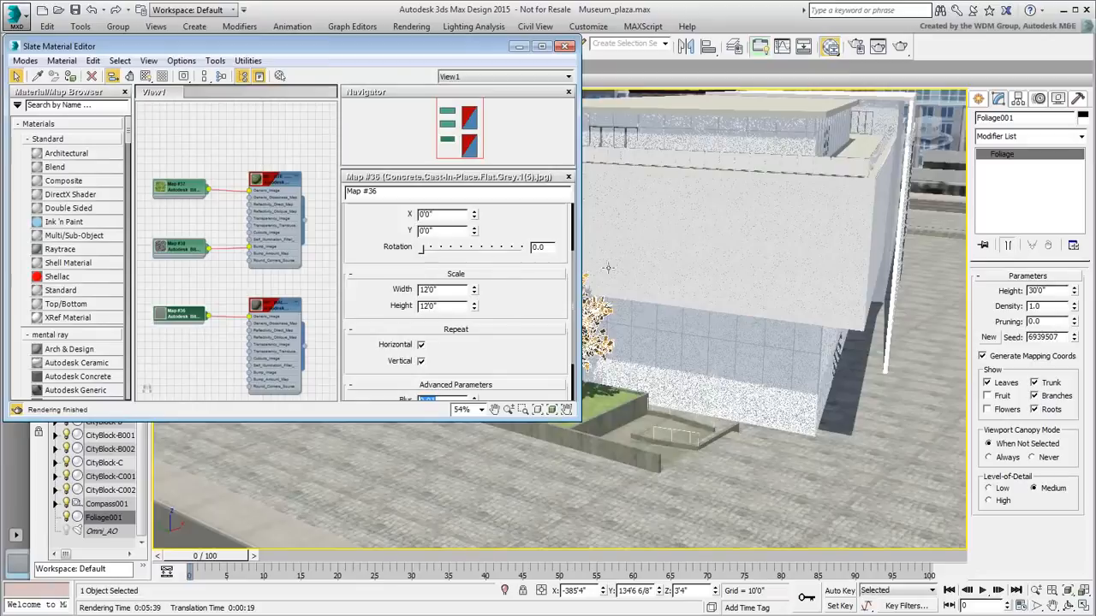
pyautogui.click(694, 288)
pyautogui.moveTo(693, 289); pyautogui.dragTo(847, 310, button='middle')
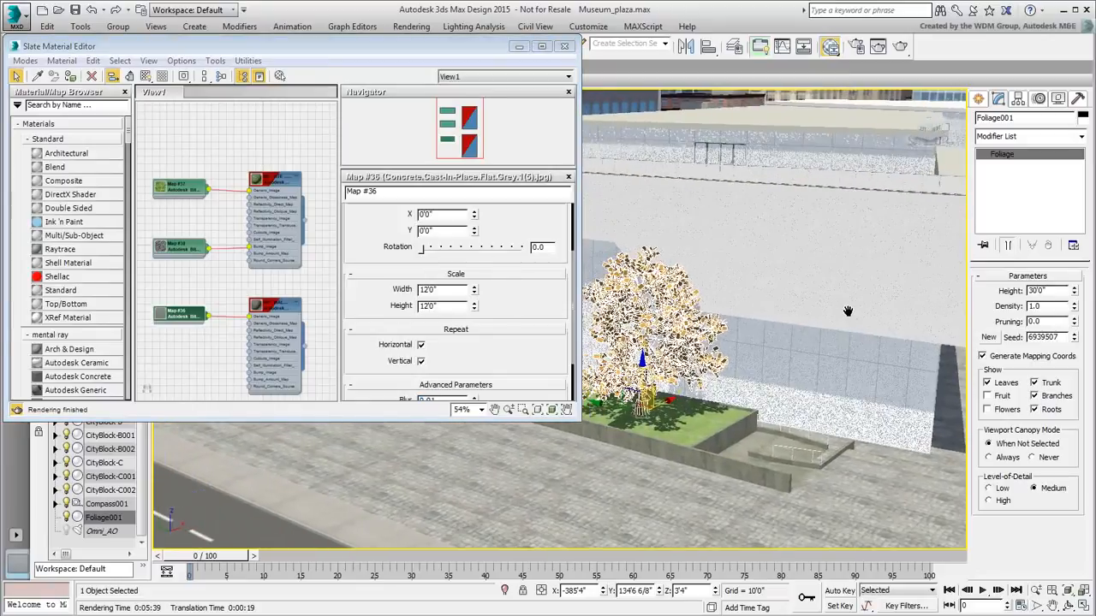
pyautogui.click(40, 76)
pyautogui.click(648, 329)
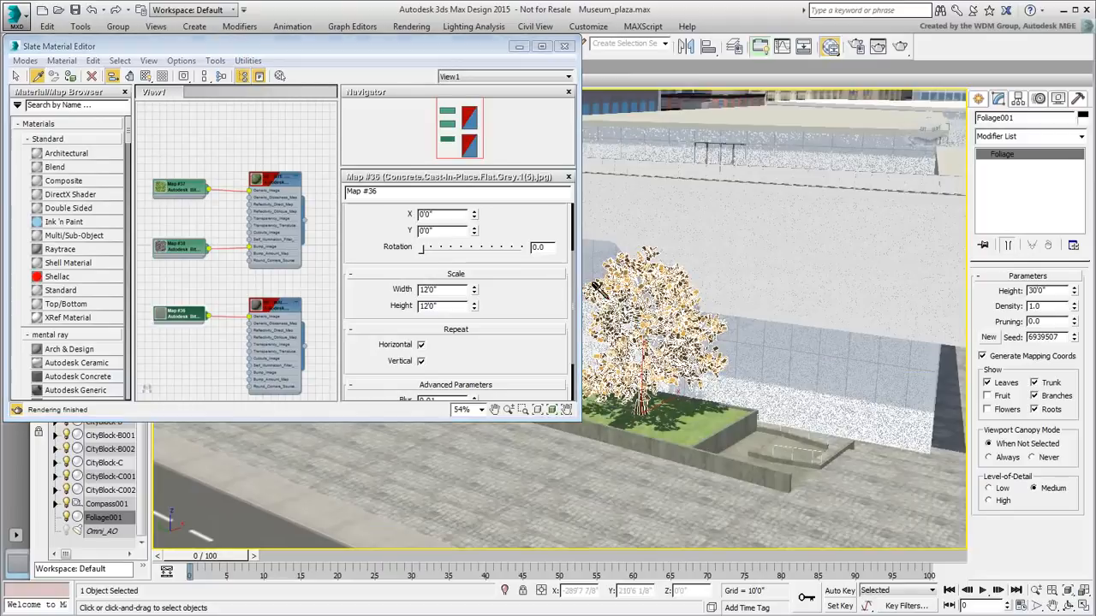
pyautogui.scroll(-5, 253, 288)
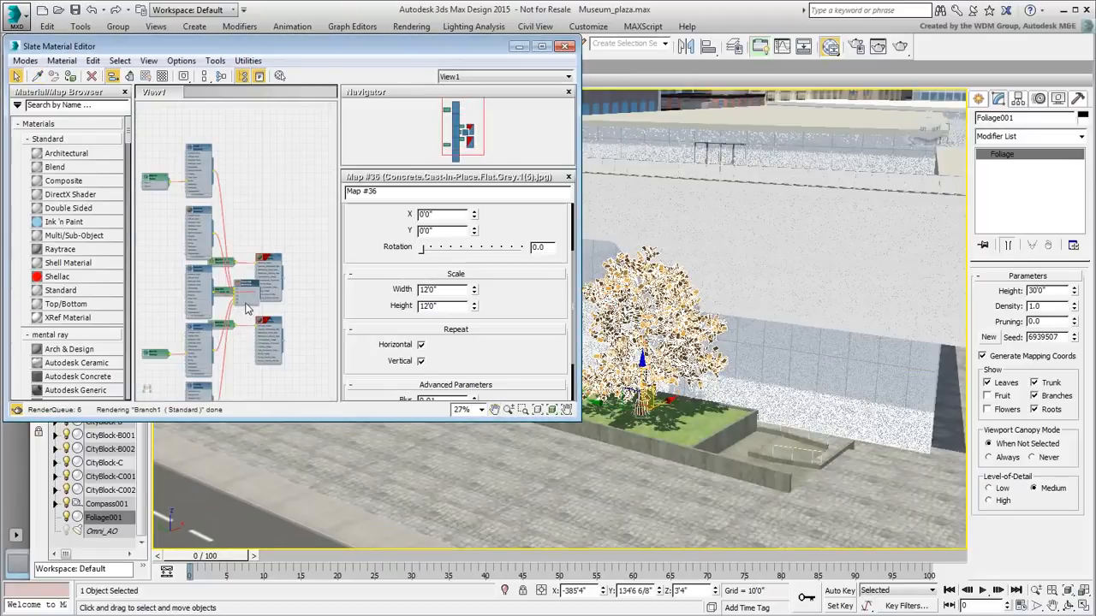
pyautogui.moveTo(252, 286); pyautogui.dragTo(189, 285)
pyautogui.moveTo(189, 284); pyautogui.dragTo(329, 247, button='middle')
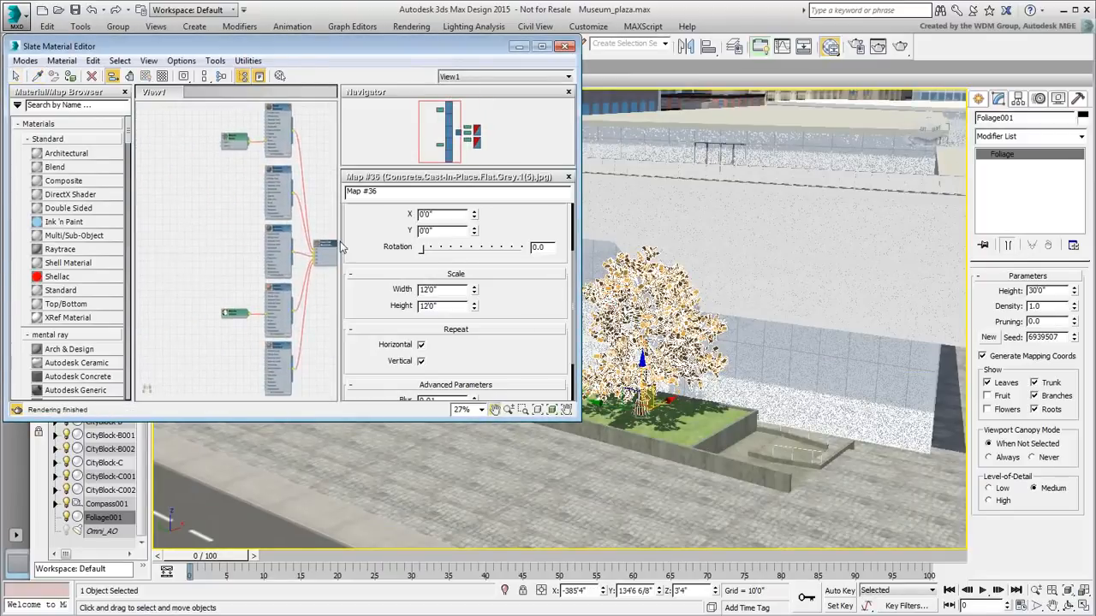
# Step: Change the diffuse color of the oak's Leaves sub-material from orange to a dark green and close the material editor
pyautogui.moveTo(284, 289); pyautogui.dragTo(278, 286, button='middle')
pyautogui.scroll(3, 257, 290)
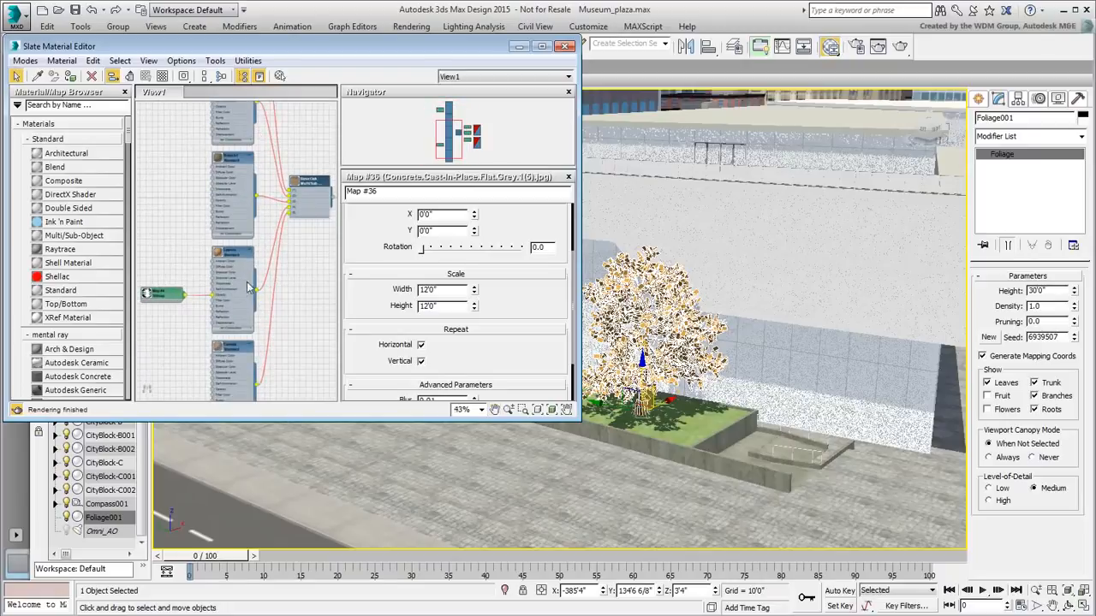
pyautogui.scroll(4, 248, 288)
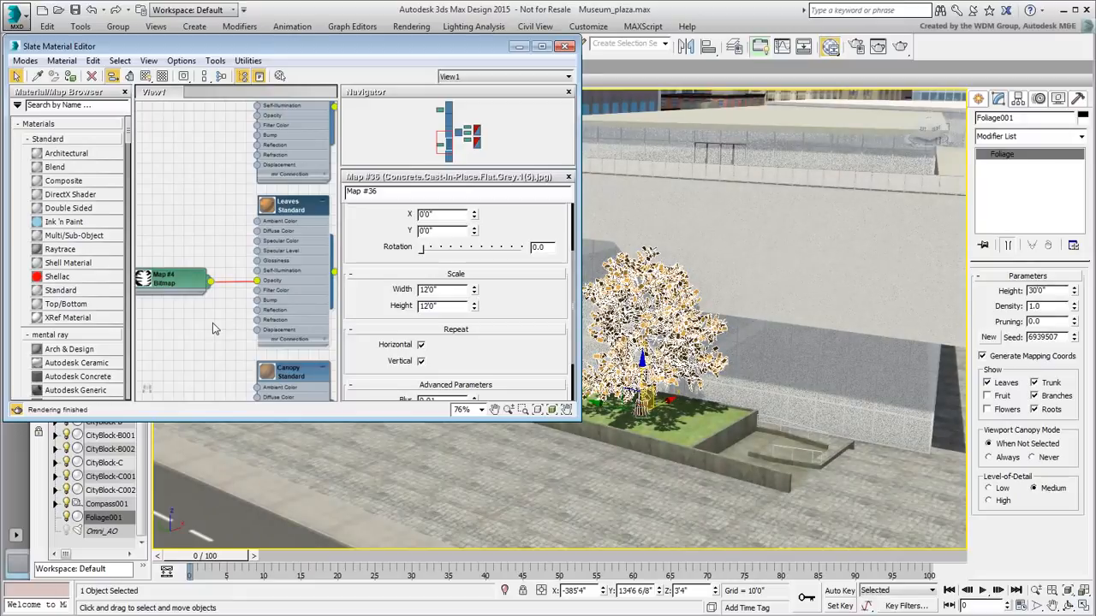
pyautogui.doubleClick(295, 208)
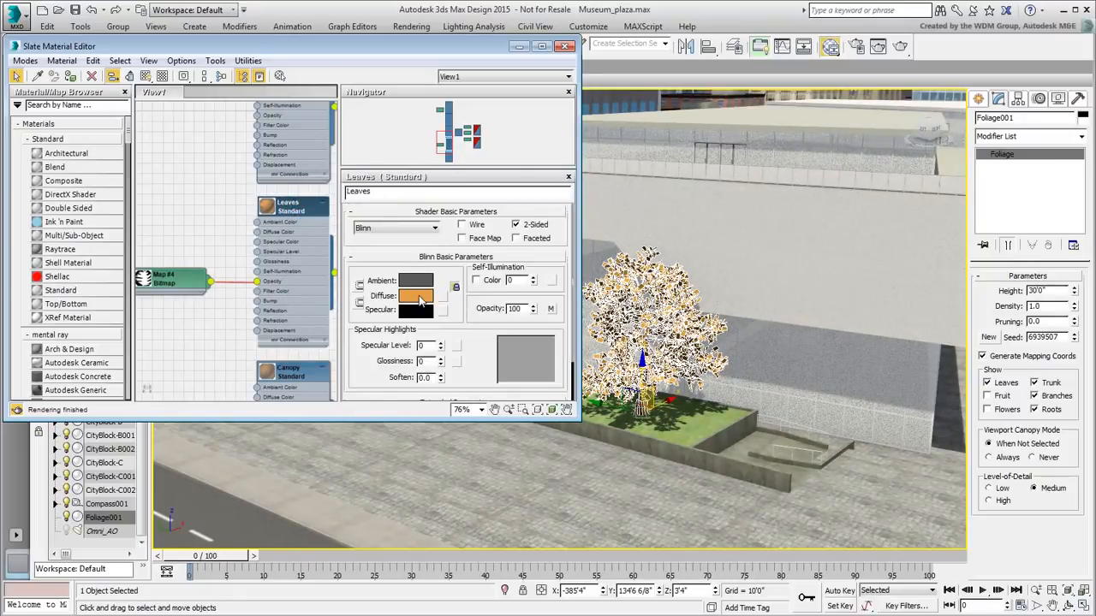
pyautogui.click(419, 298)
pyautogui.click(182, 186)
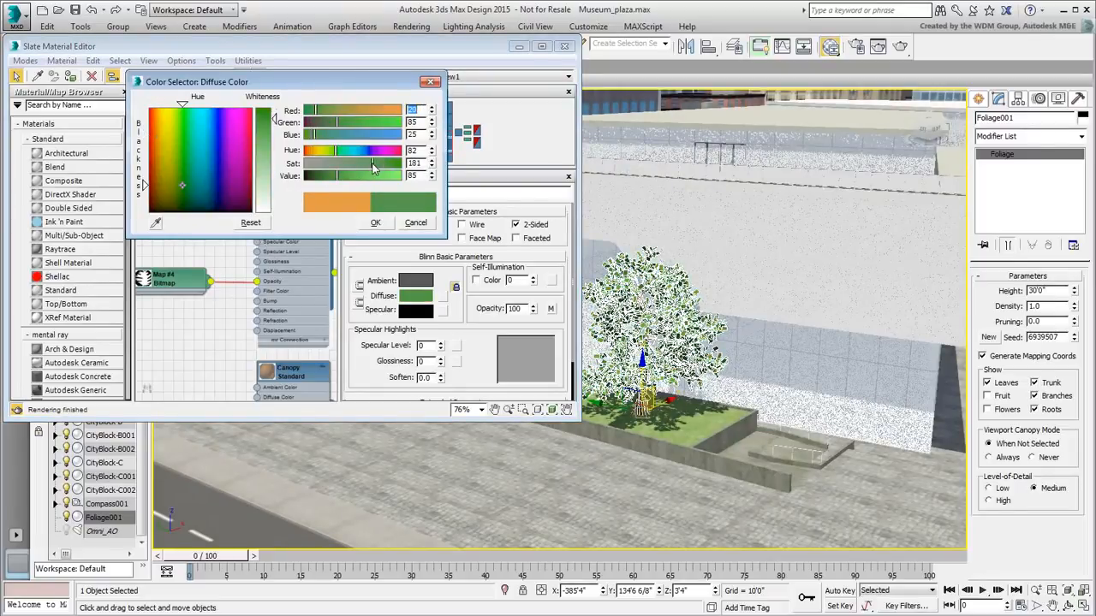
pyautogui.moveTo(383, 163); pyautogui.dragTo(372, 163)
pyautogui.moveTo(179, 198); pyautogui.dragTo(178, 192)
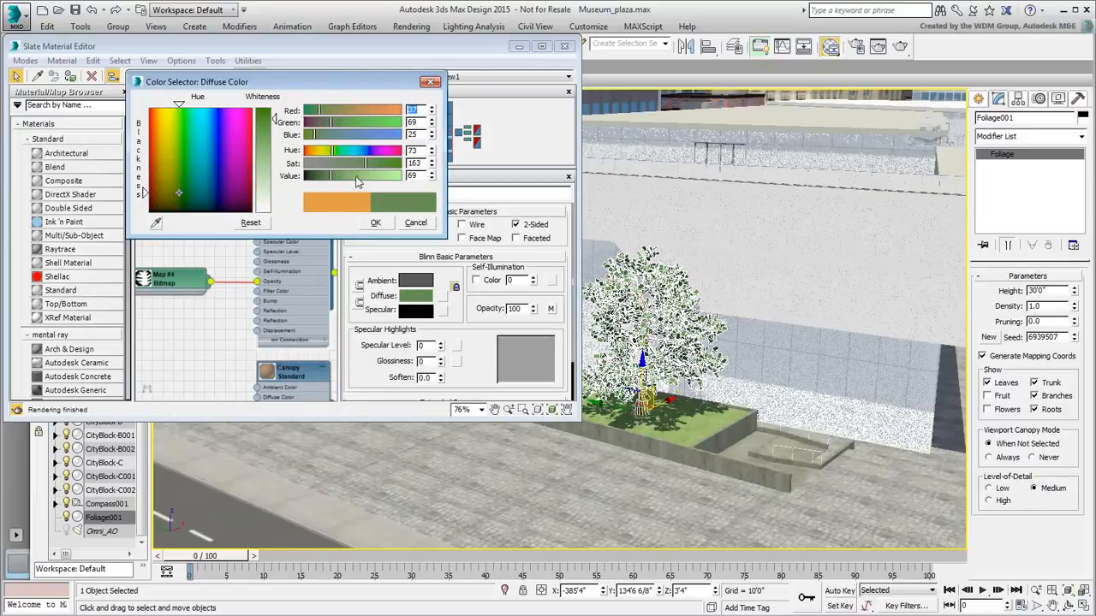
pyautogui.moveTo(368, 164); pyautogui.dragTo(377, 167)
pyautogui.click(375, 222)
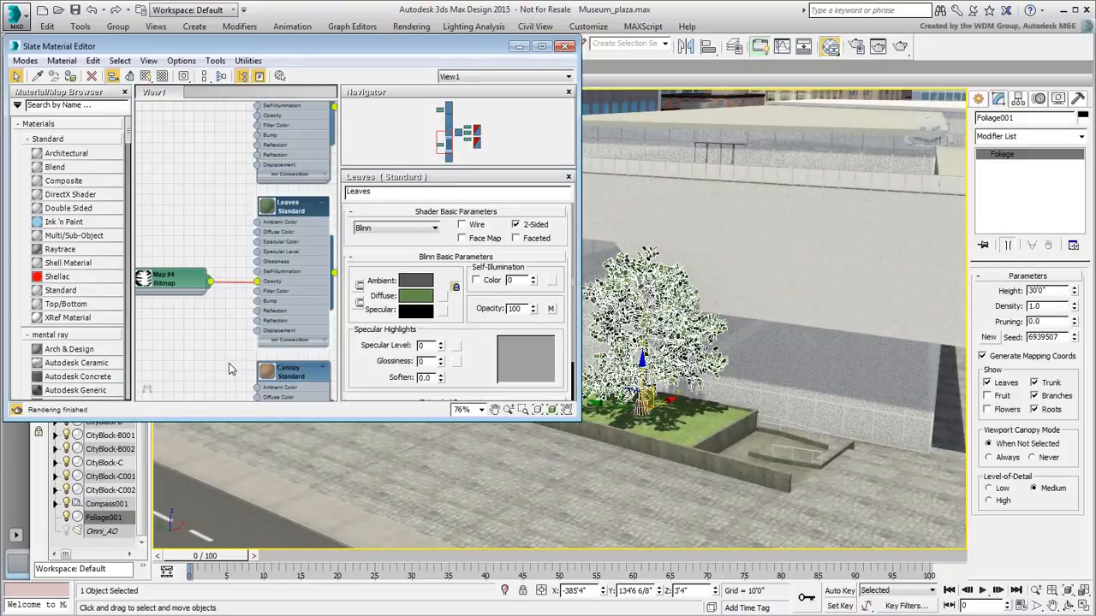
pyautogui.click(564, 46)
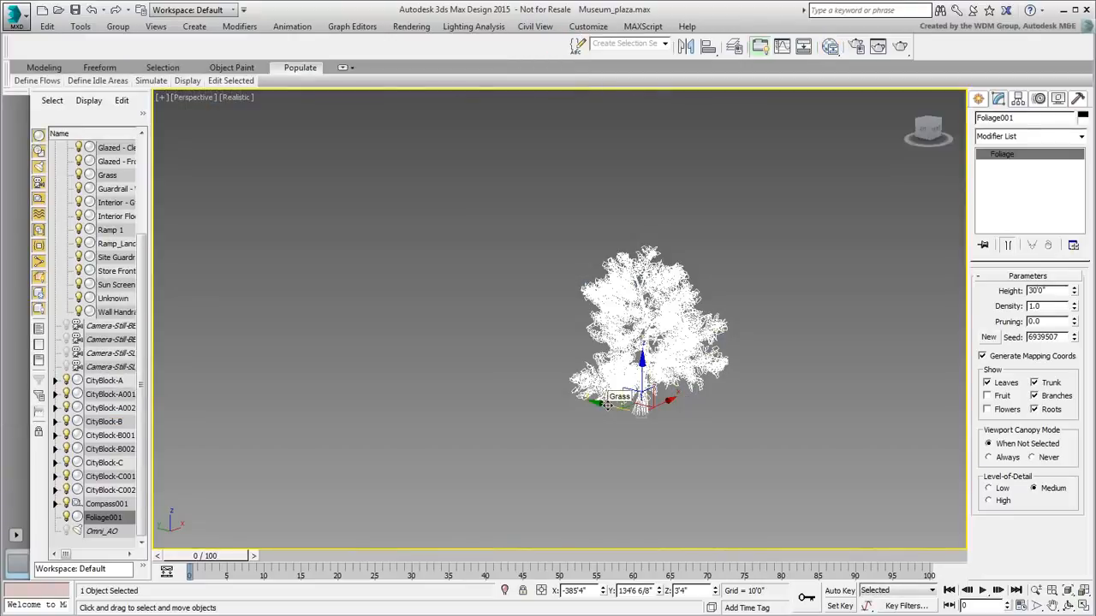
# Step: Copy the oak to the far end of its planter, and vary the copy with a new random seed and a height of 27'3 4/8"
pyautogui.moveTo(599, 401)
pyautogui.keyDown('shift'); pyautogui.mouseDown()
pyautogui.moveTo(387, 352)
pyautogui.moveTo(397, 356)
pyautogui.mouseUp(); pyautogui.keyUp('shift')
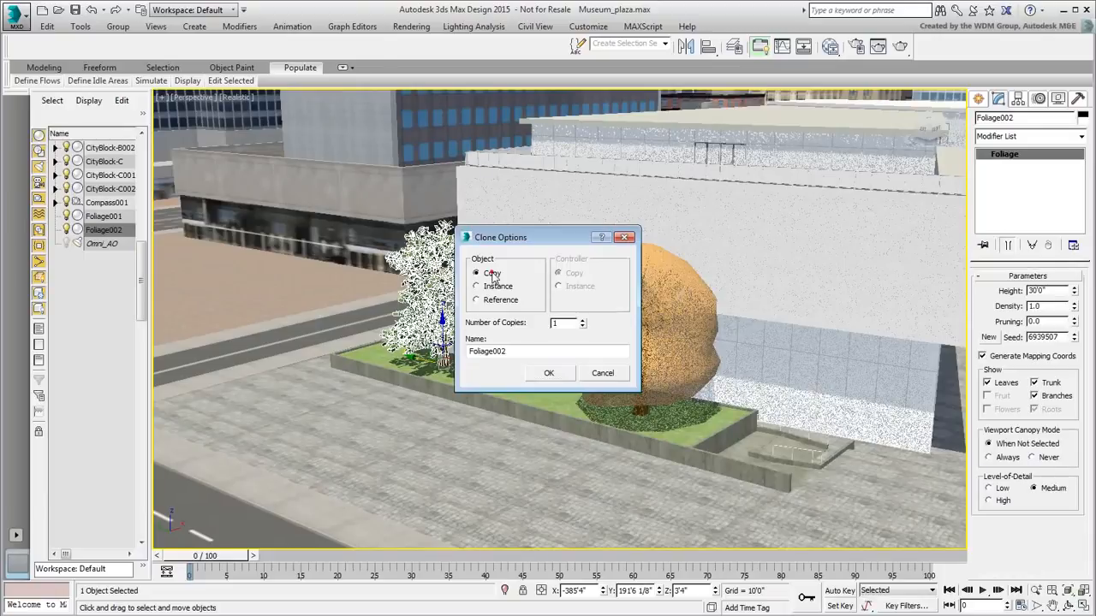
pyautogui.click(555, 376)
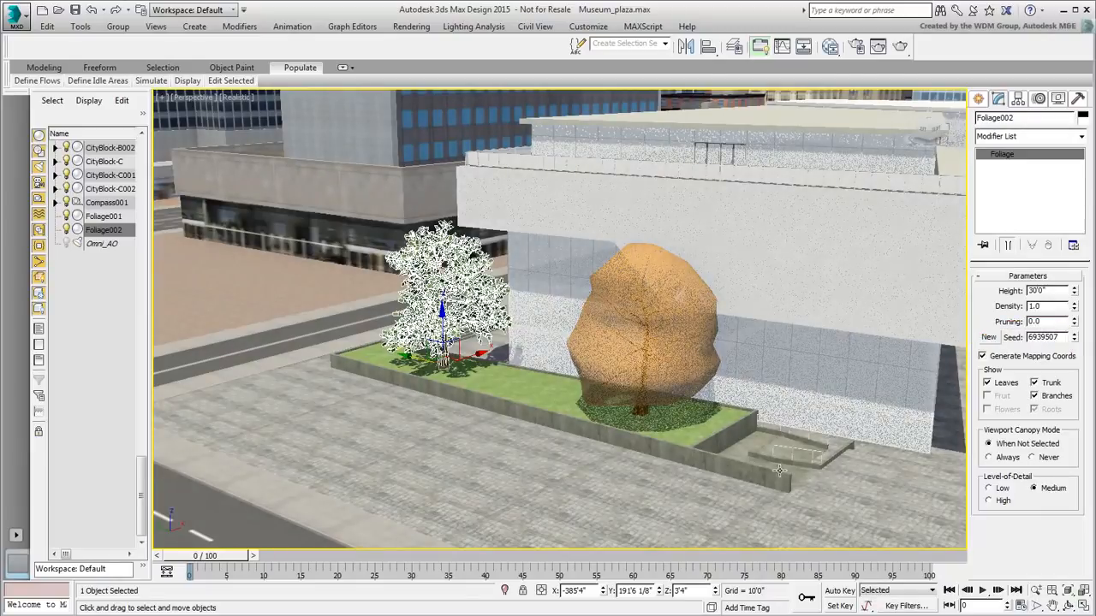
pyautogui.click(989, 339)
pyautogui.click(989, 338)
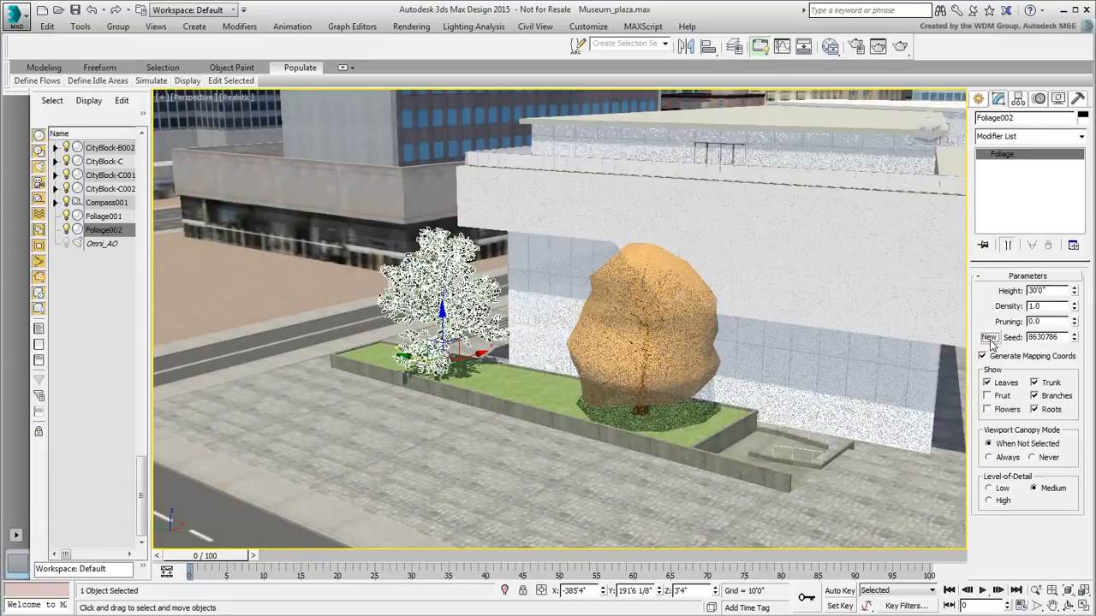
pyautogui.click(989, 338)
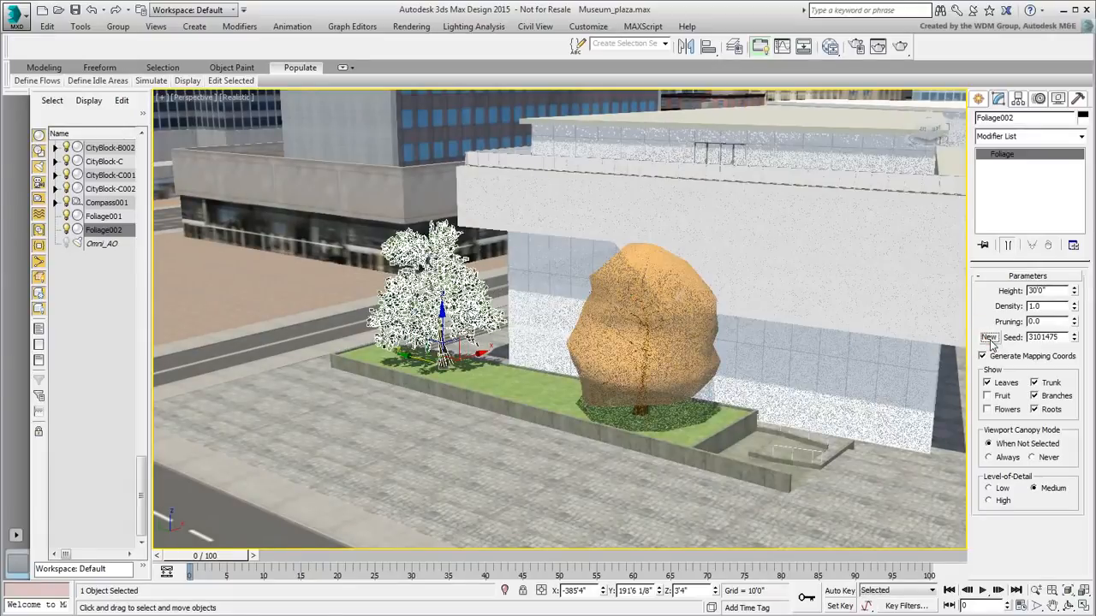
pyautogui.click(989, 339)
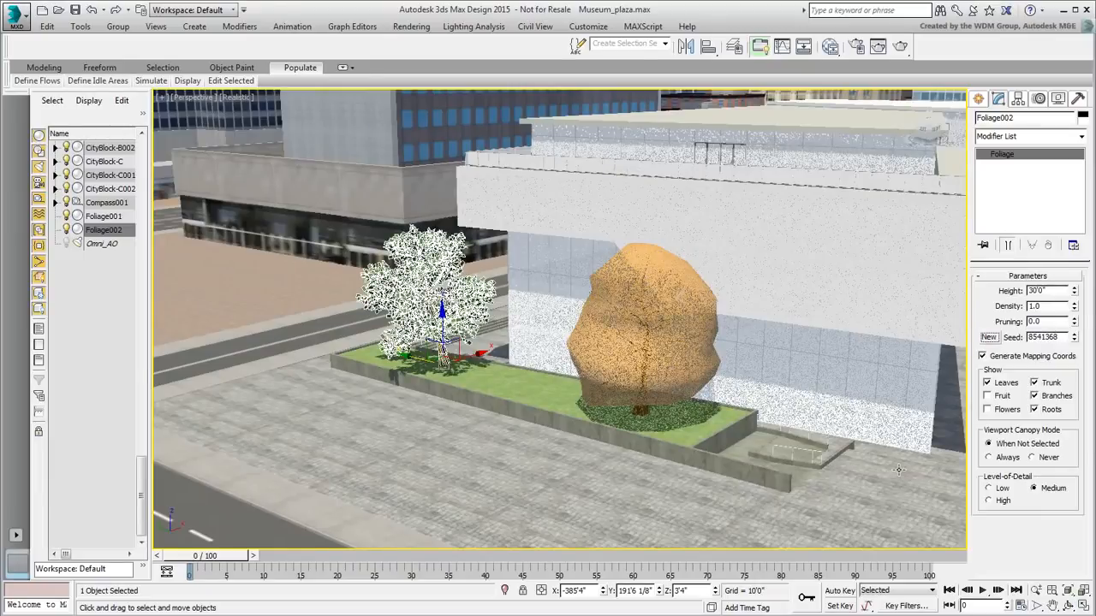
pyautogui.moveTo(1074, 291); pyautogui.dragTo(1075, 293)
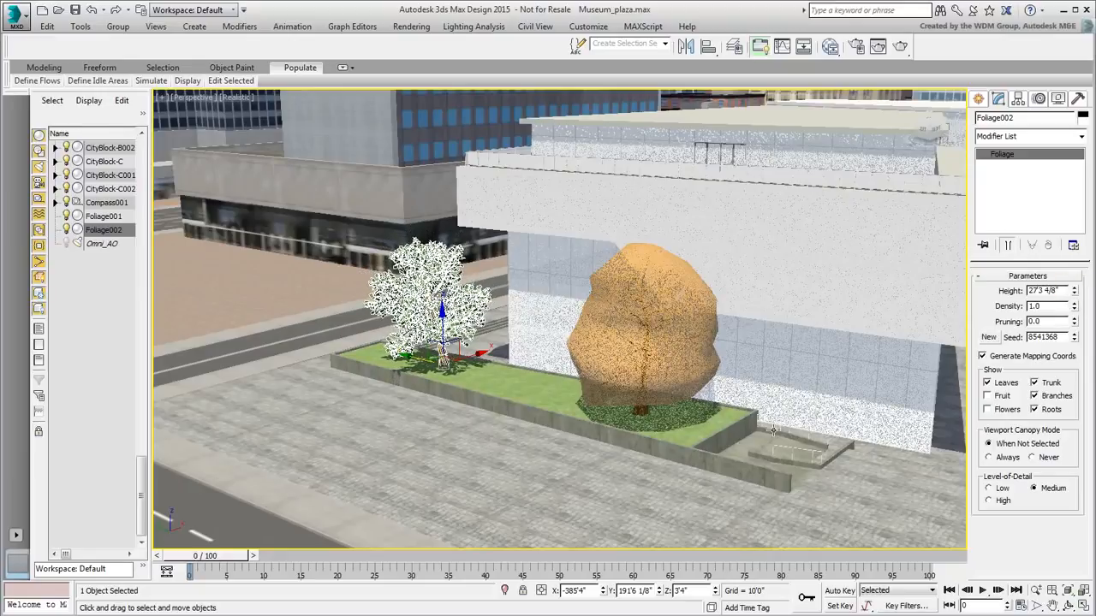
# Step: Copy the shorter oak onto the large triangular planter on the museum's other side, and give the copy a new random seed
pyautogui.moveTo(789, 415); pyautogui.dragTo(608, 424, button='middle')
pyautogui.scroll(-4, 608, 424)
pyautogui.keyDown('alt'); pyautogui.moveTo(718, 411); pyautogui.dragTo(543, 324, button='middle'); pyautogui.keyUp('alt')
pyautogui.scroll(-3, 552, 373)
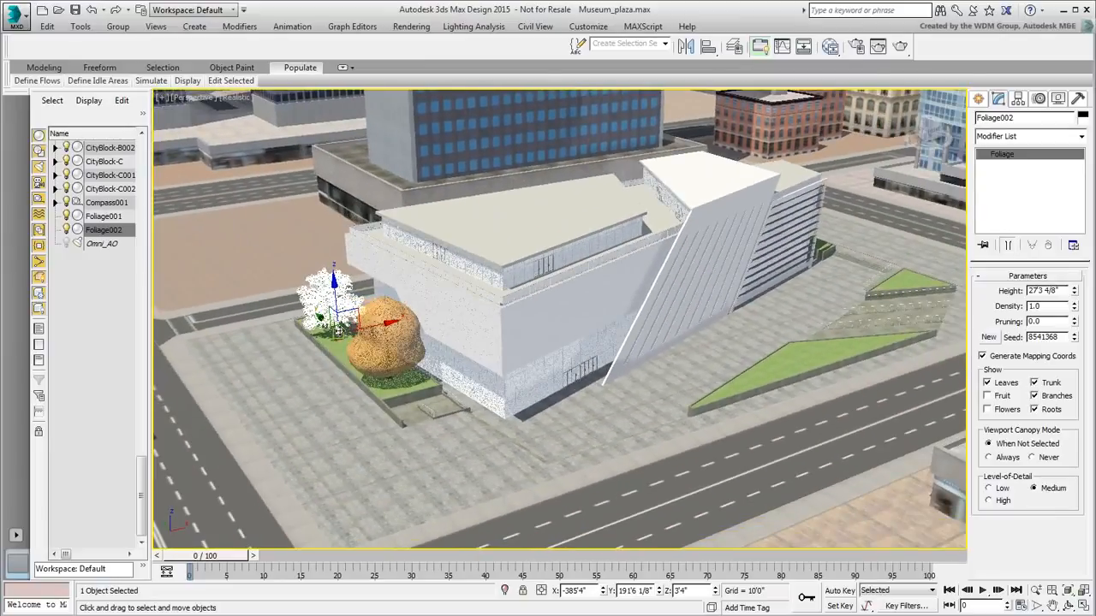
pyautogui.keyDown('shift'); pyautogui.moveTo(338, 324); pyautogui.dragTo(815, 340); pyautogui.keyUp('shift')
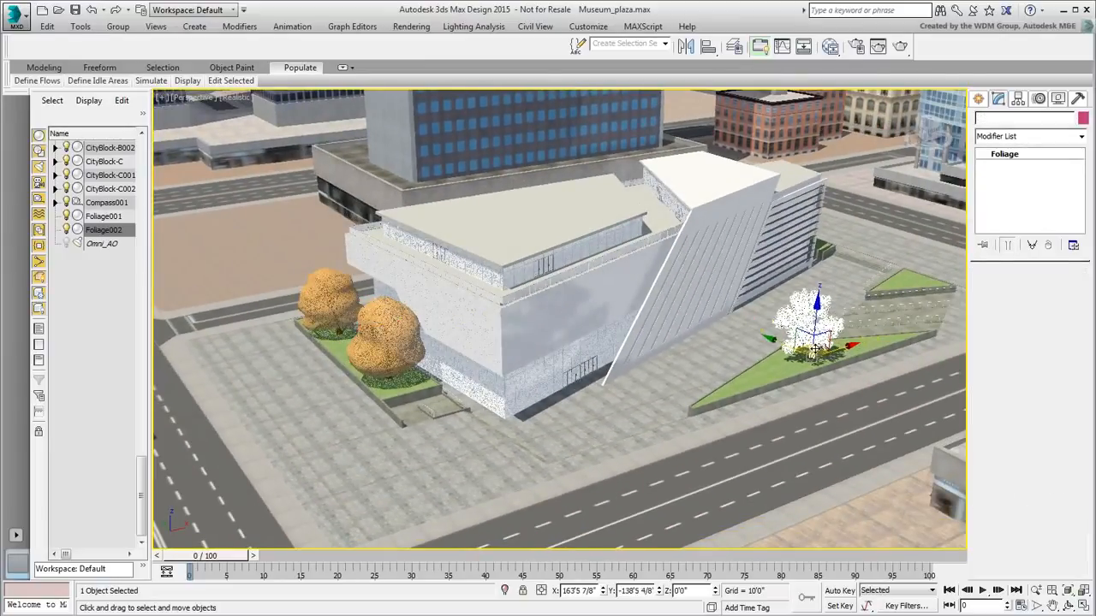
pyautogui.click(548, 375)
pyautogui.click(989, 338)
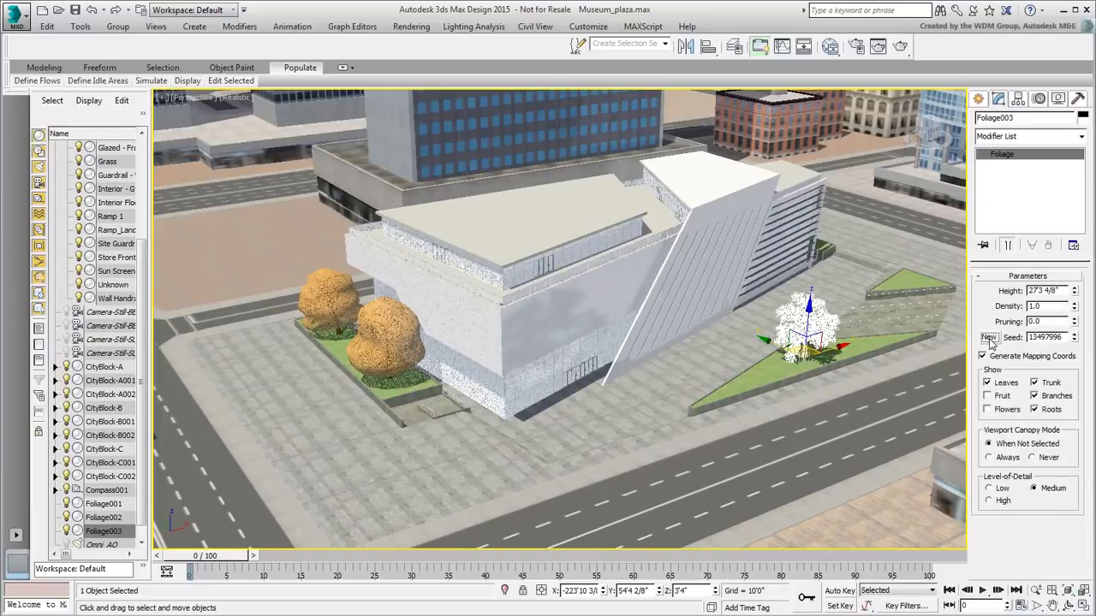
# Step: Copy the oak onto the small triangular planter nearby, and vary the copy with a new random seed and a height of about 28'4"
pyautogui.keyDown('shift'); pyautogui.moveTo(848, 349); pyautogui.dragTo(913, 257); pyautogui.keyUp('shift')
pyautogui.click(544, 373)
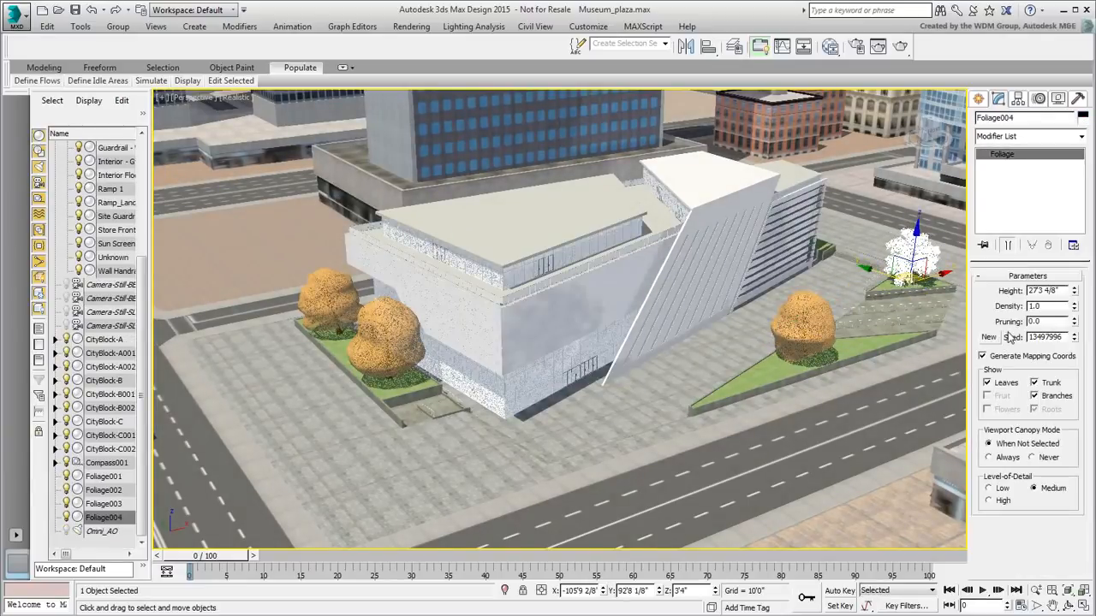
pyautogui.click(990, 339)
pyautogui.click(1075, 297)
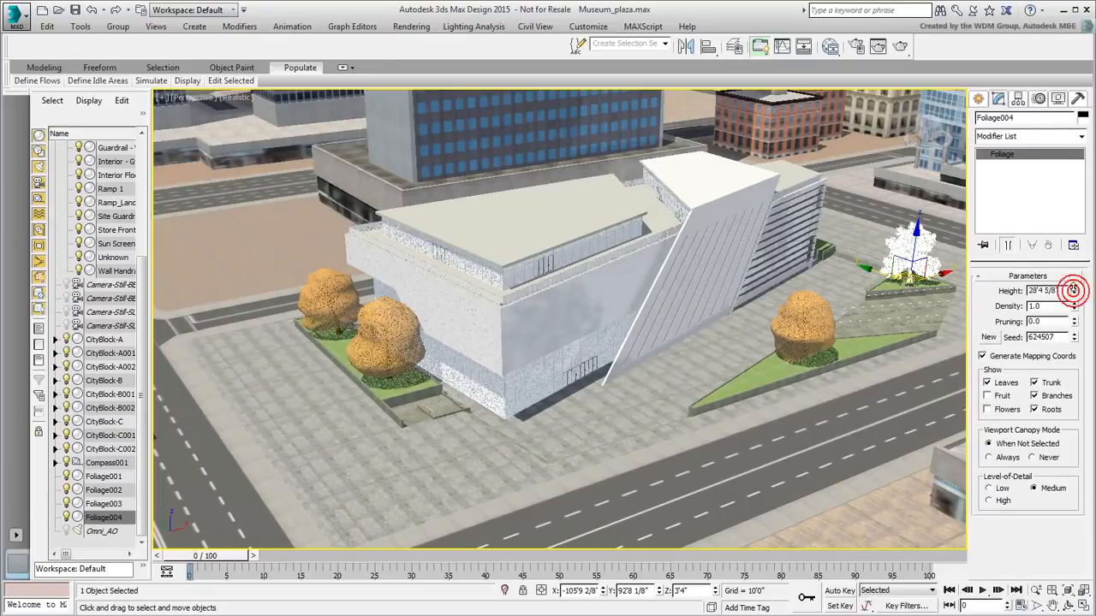
# Step: Set the height of the oak on the large triangular planter to 25'11 1/8" and render the perspective view
pyautogui.click(817, 338)
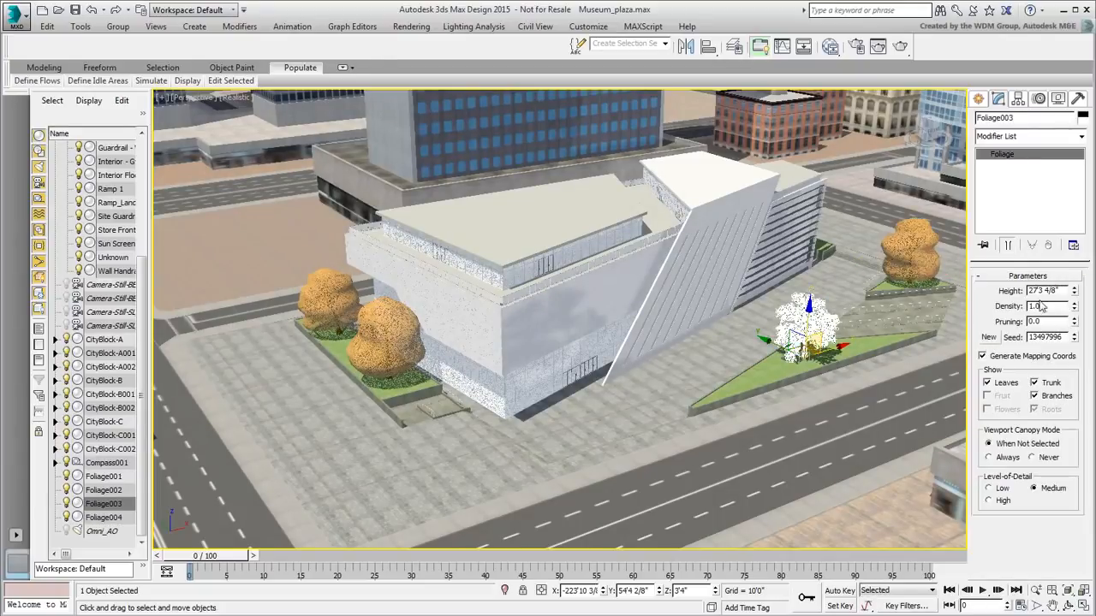
pyautogui.moveTo(1075, 292); pyautogui.dragTo(1074, 292)
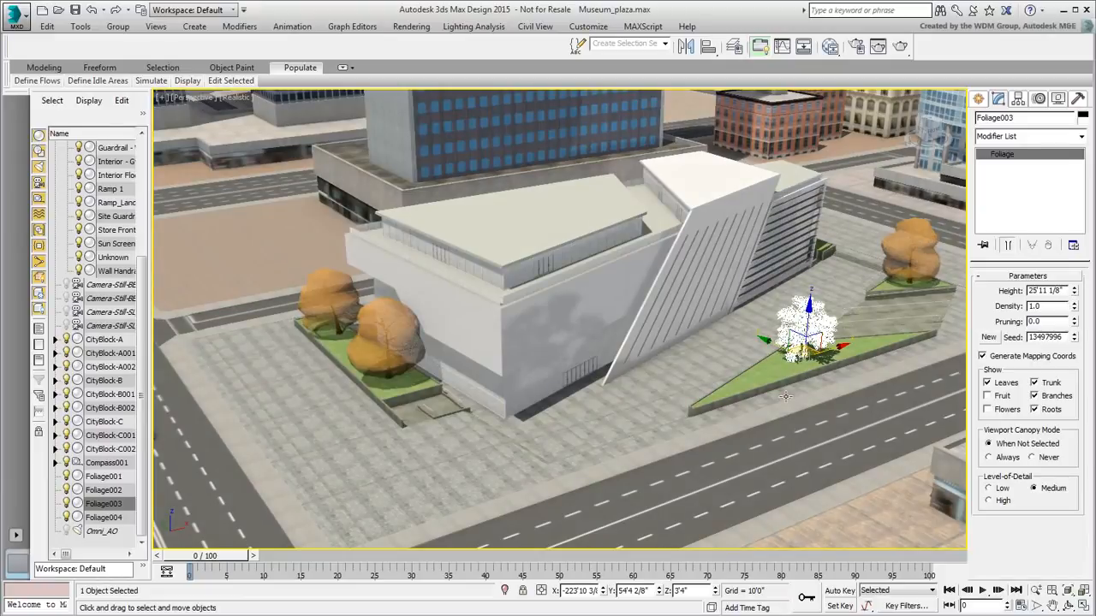
pyautogui.click(901, 47)
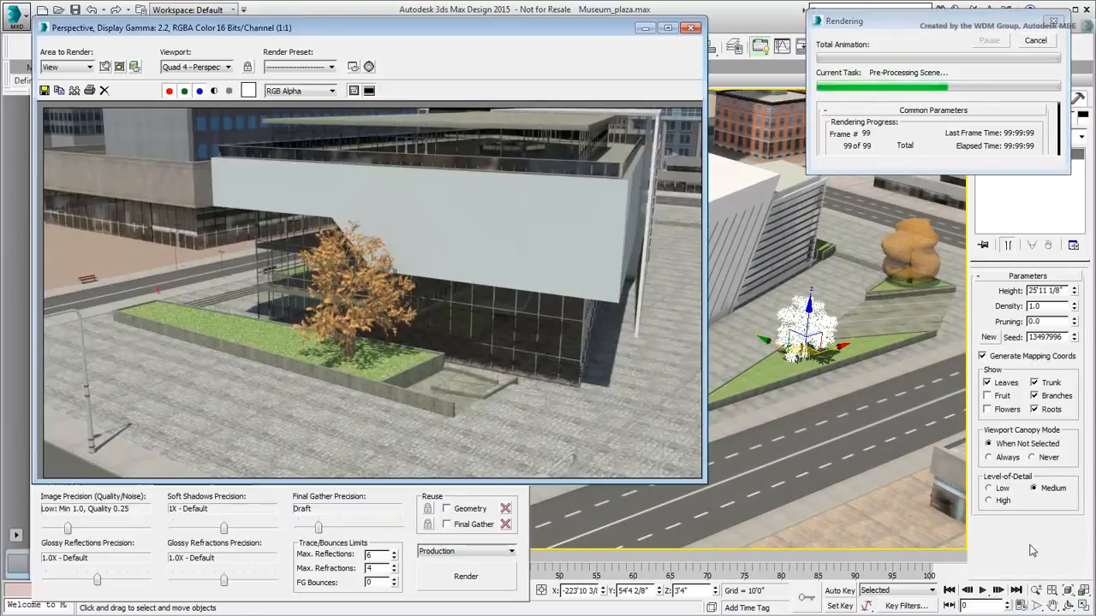